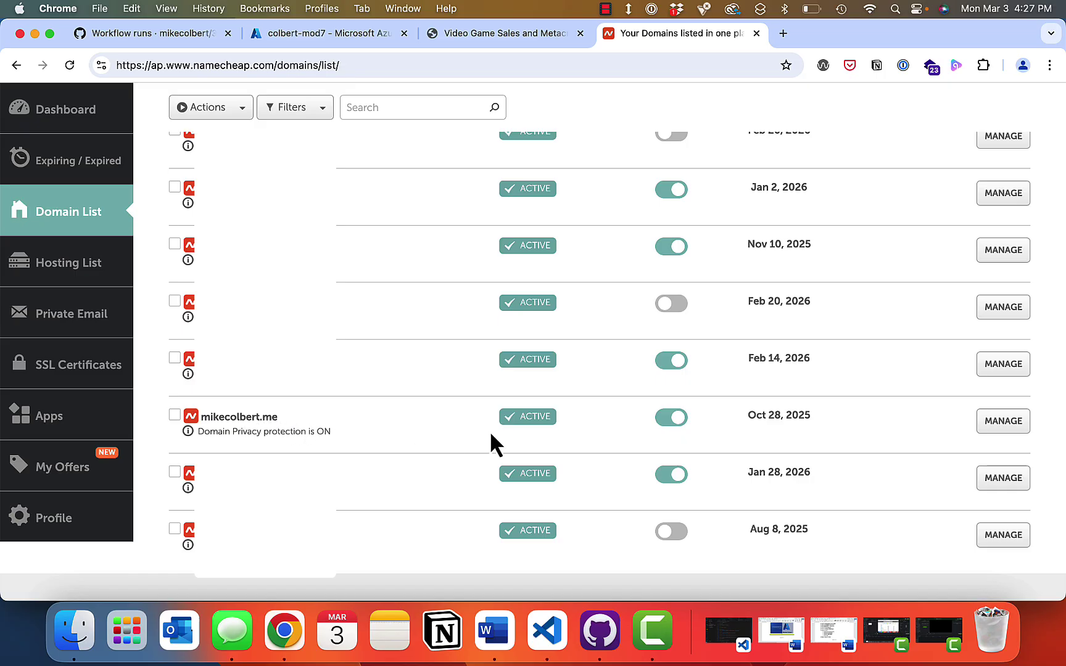
# Open the management page for mikecolbert.me from the Namecheap Domain List
pyautogui.click(1003, 421)
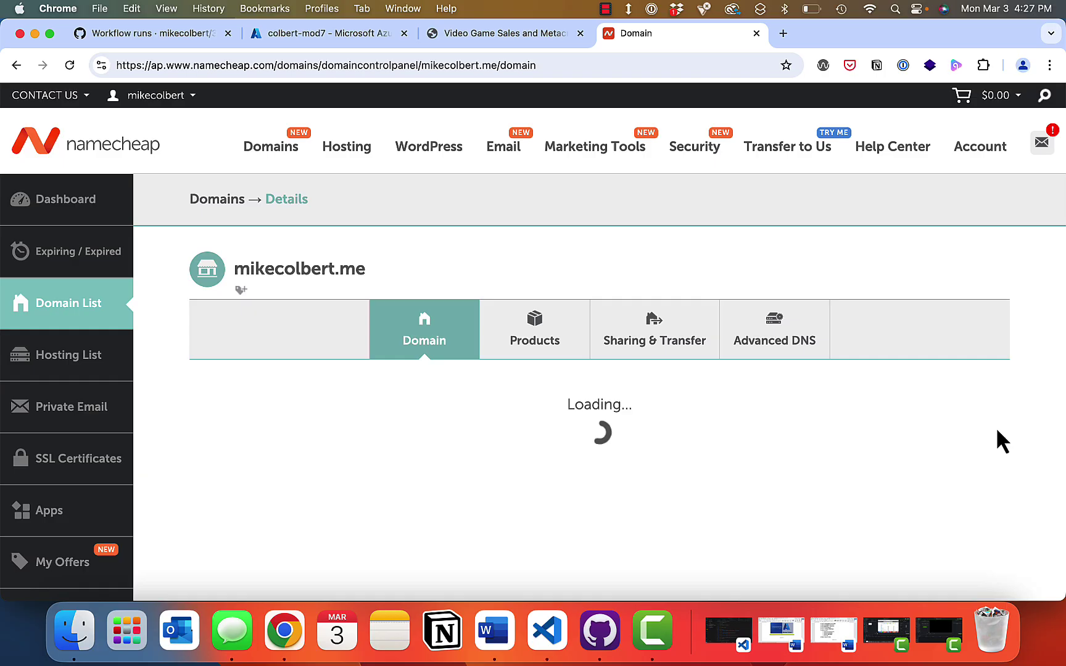
# Delete the A Record and first CNAME Record from mikecolbert.me's Advanced DNS, then return to Azure
pyautogui.click(771, 341)
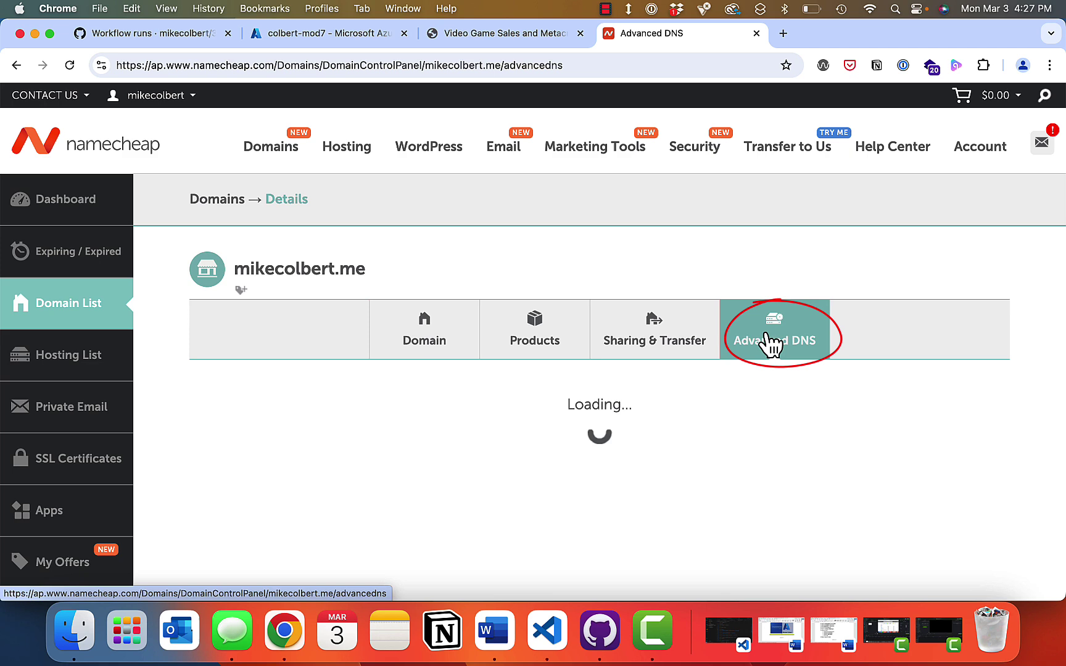
pyautogui.scroll(-3, 736, 434)
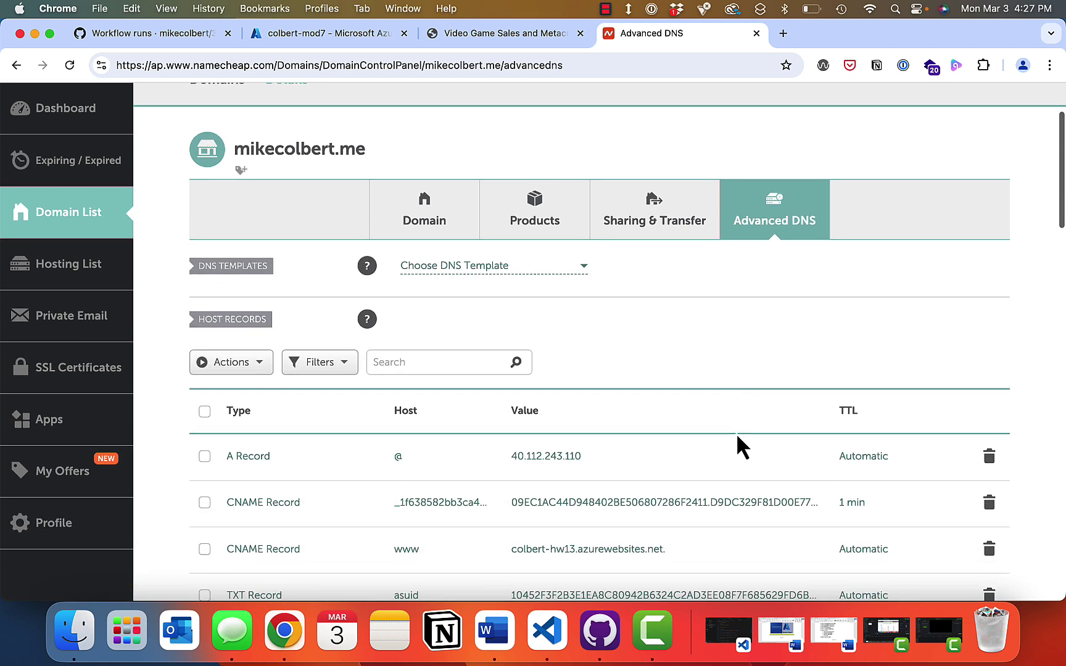
pyautogui.scroll(-4, 736, 432)
pyautogui.scroll(-2, 735, 433)
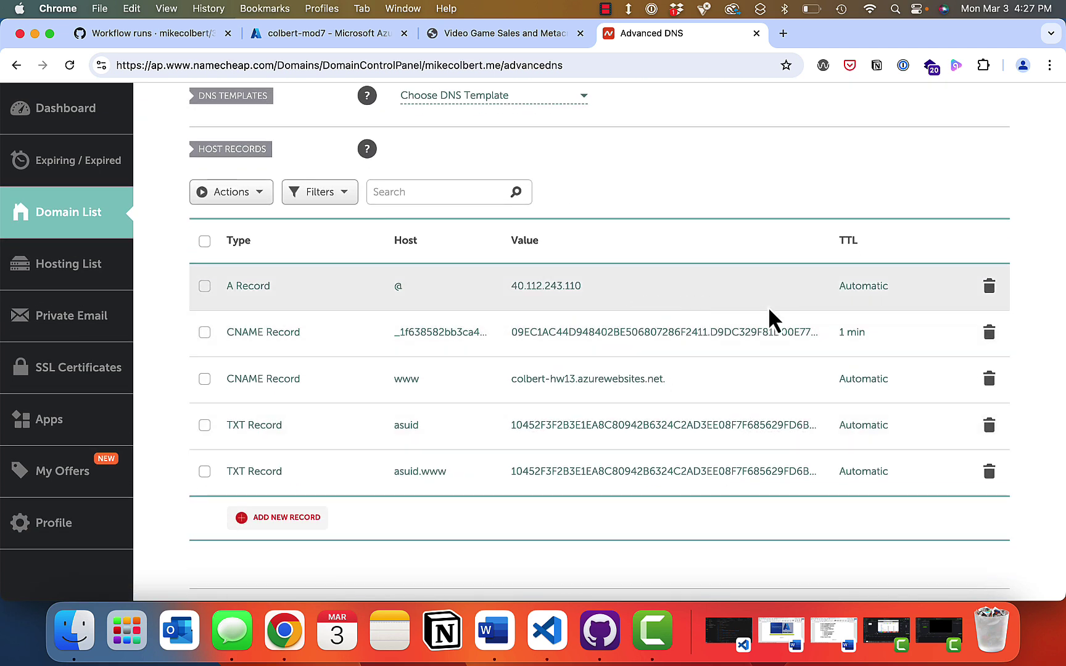
pyautogui.click(989, 286)
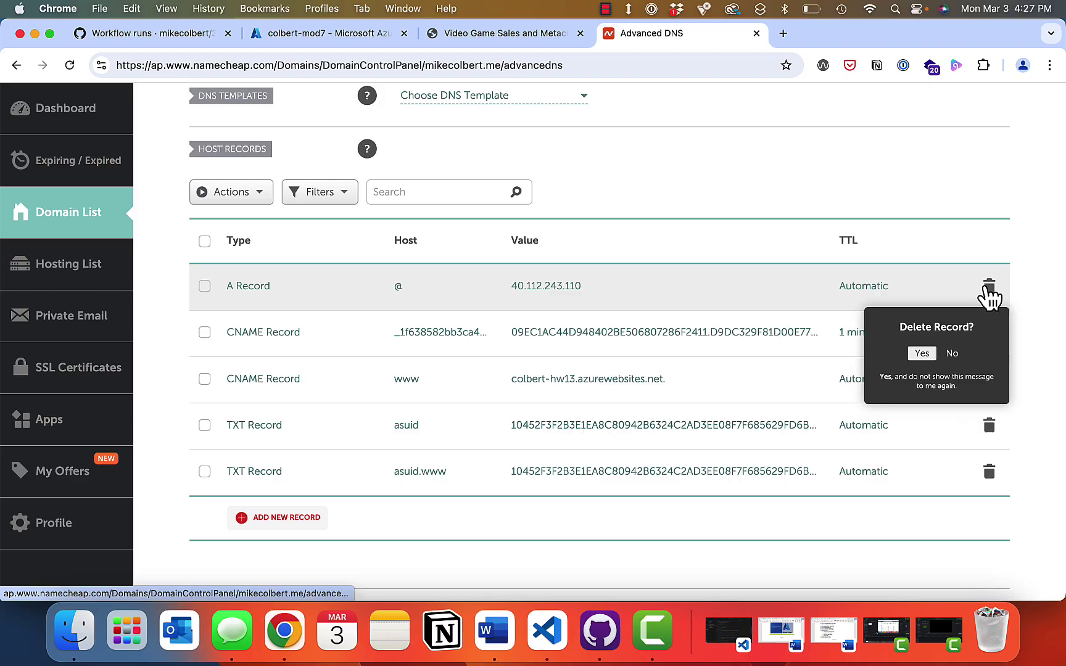
pyautogui.click(923, 353)
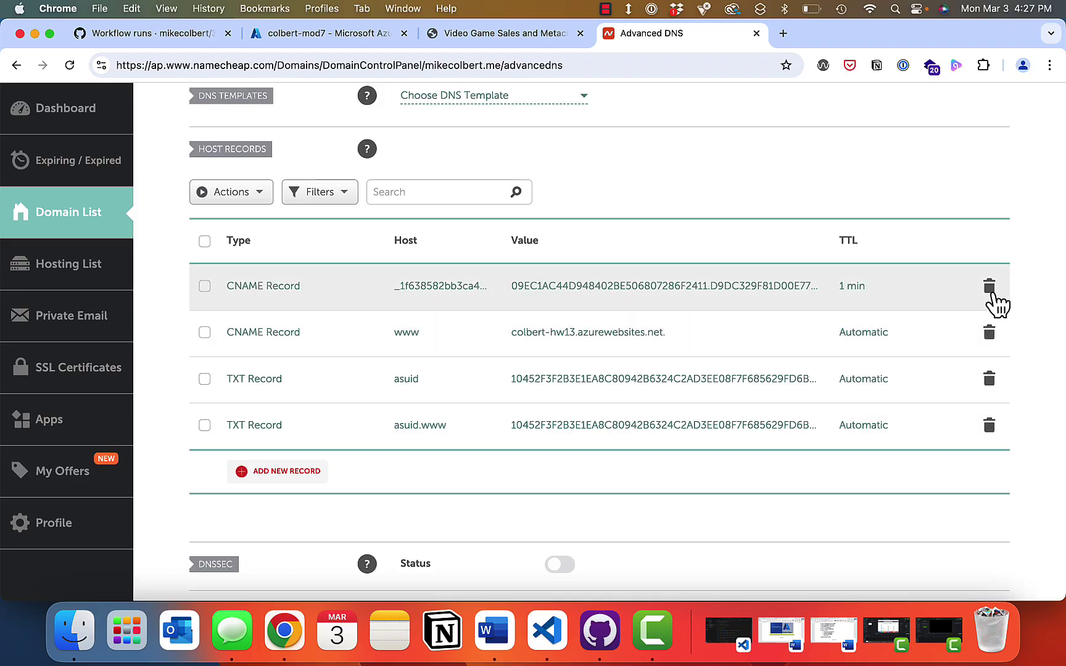
pyautogui.click(988, 286)
pyautogui.click(923, 352)
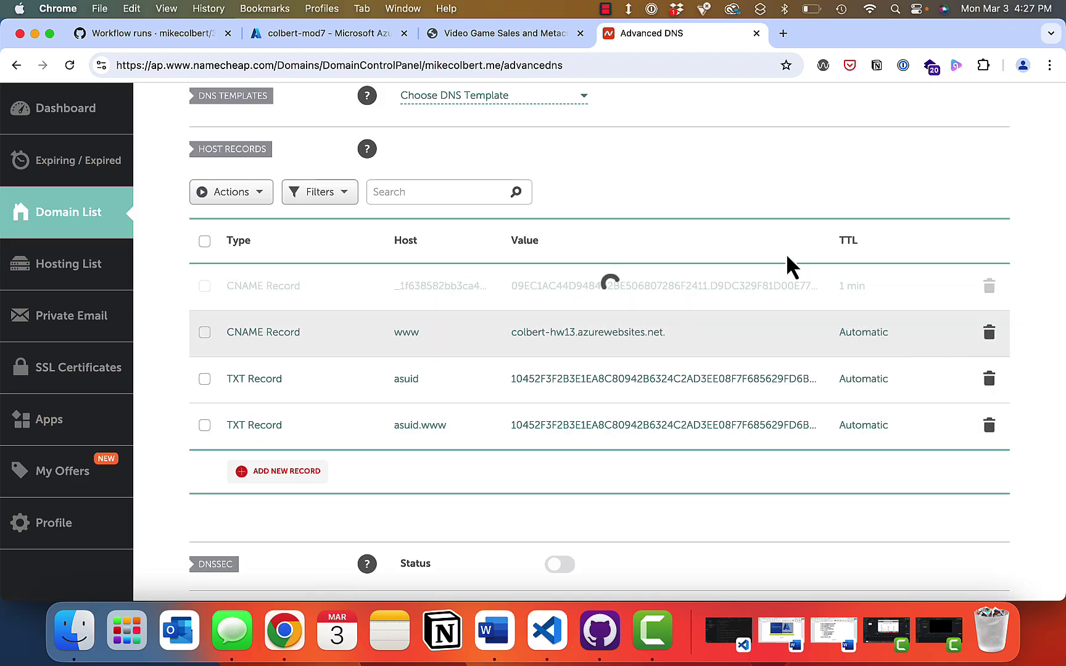
pyautogui.click(333, 33)
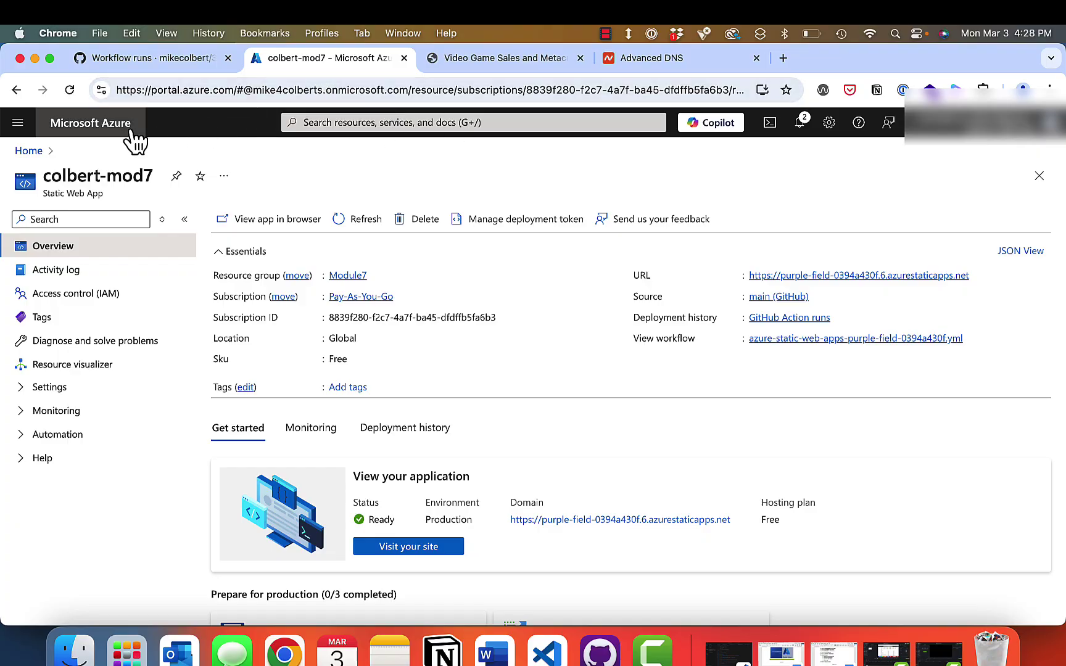
# Reopen colbert-mod7 from Azure Home and copy its purple-field URL
pyautogui.click(29, 151)
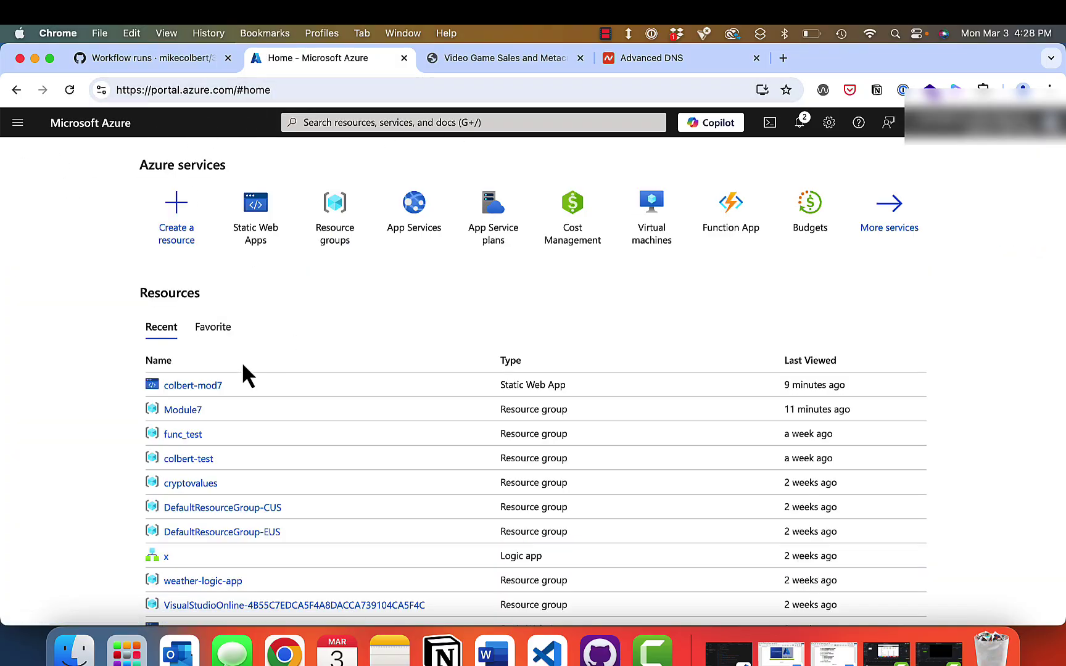
pyautogui.click(192, 385)
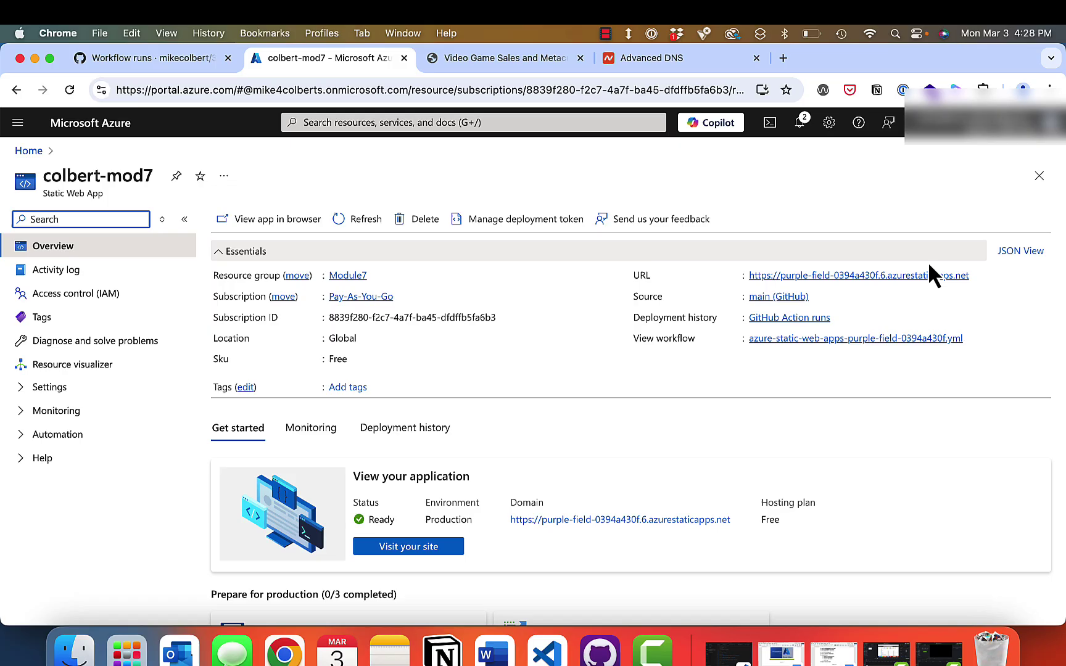
pyautogui.click(979, 276)
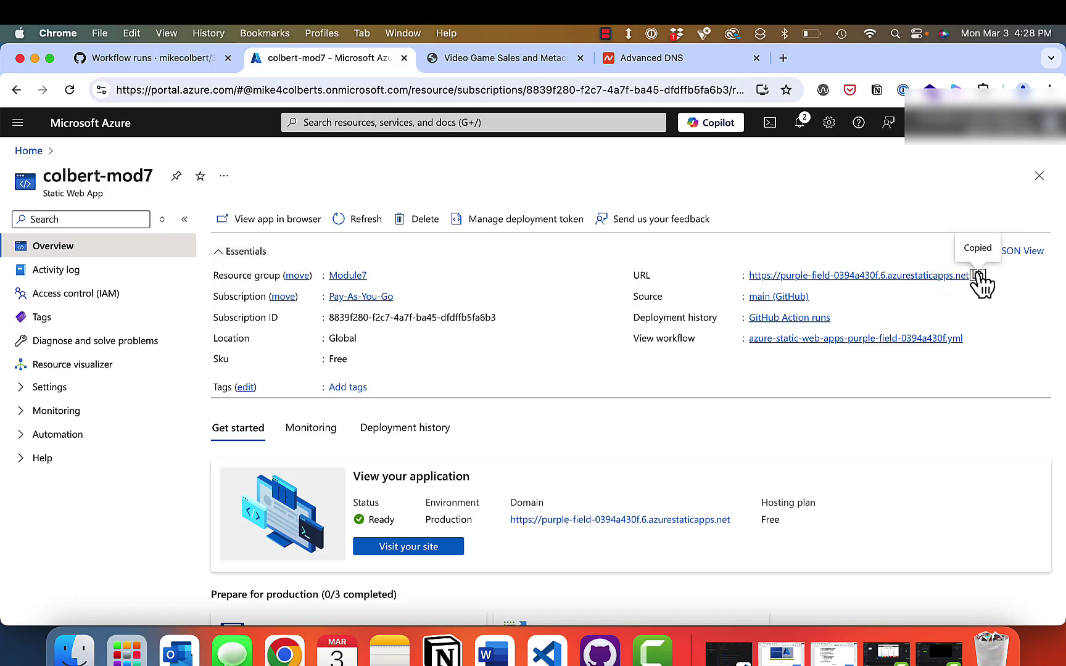
# Load the copied app URL in the Video Game Sales tab
pyautogui.click(486, 58)
pyautogui.click(480, 90)
pyautogui.press('super+a')
pyautogui.press('super+v')
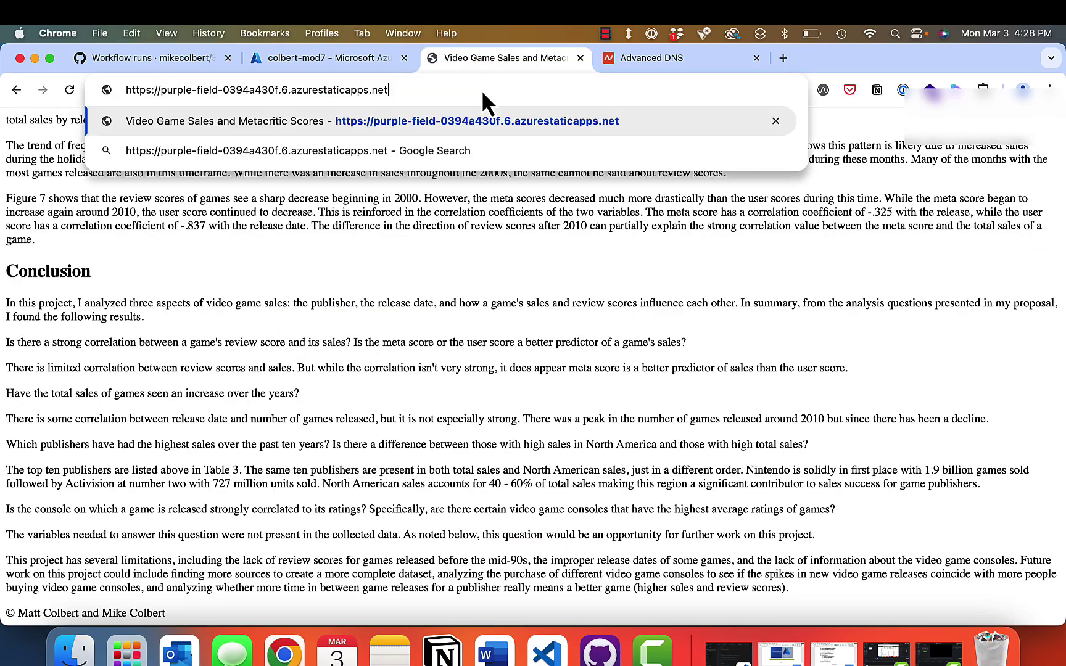
pyautogui.press('Return')
pyautogui.scroll(-10, 479, 327)
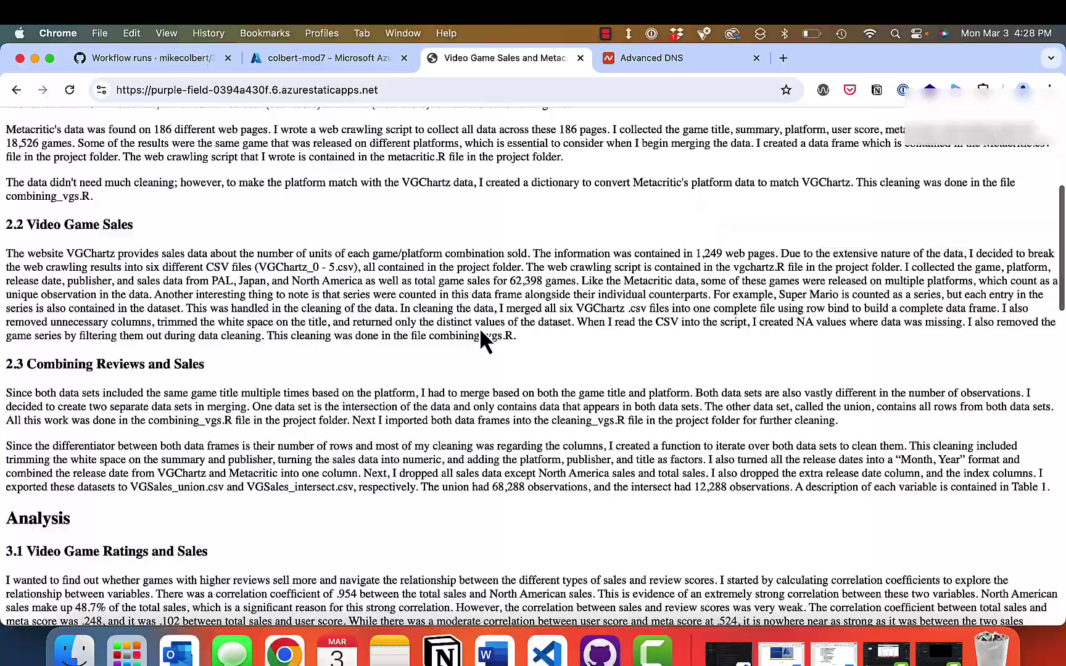
pyautogui.scroll(-10, 479, 327)
pyautogui.scroll(-10, 480, 327)
pyautogui.scroll(-5, 479, 327)
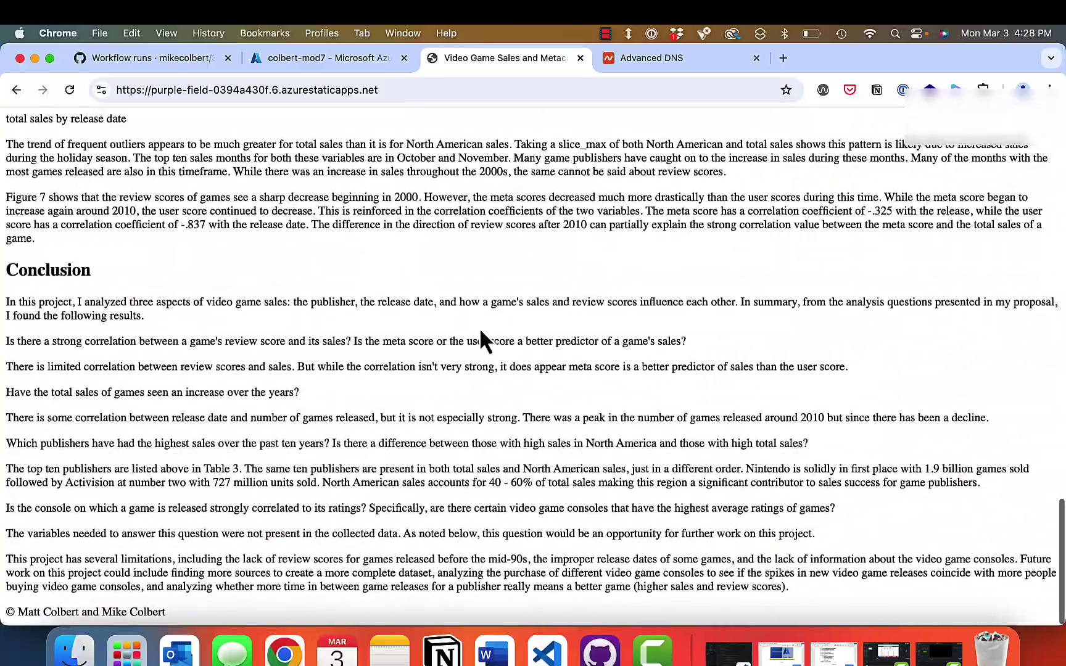
pyautogui.scroll(10, 480, 327)
# Go to colbert-mod7's Settings > Custom domains and open the Add menu
pyautogui.click(305, 57)
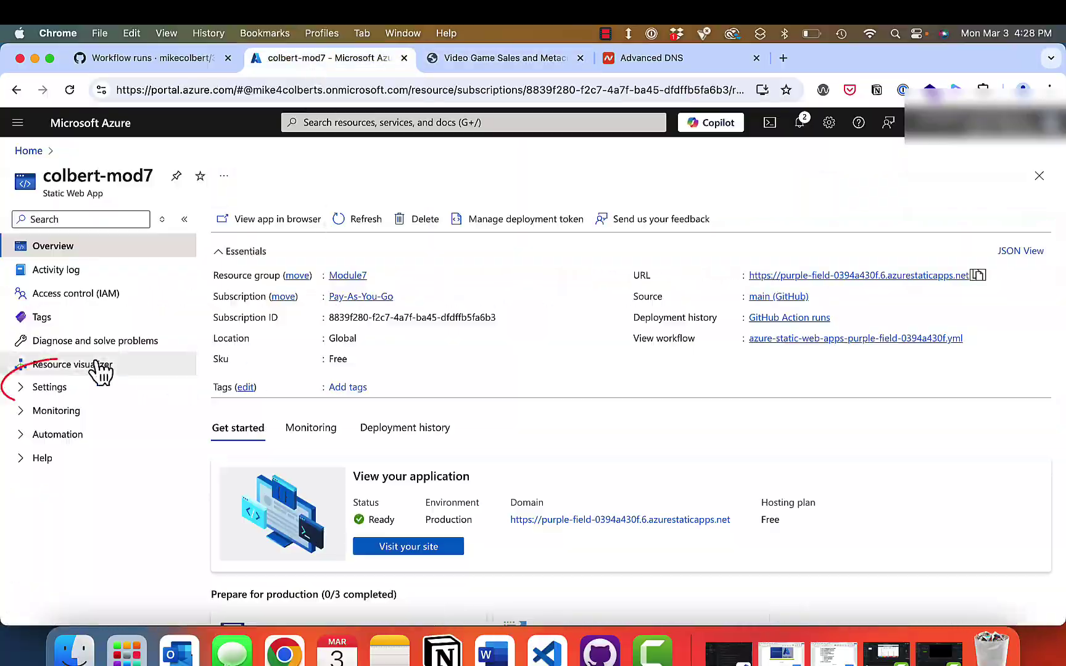
pyautogui.click(34, 388)
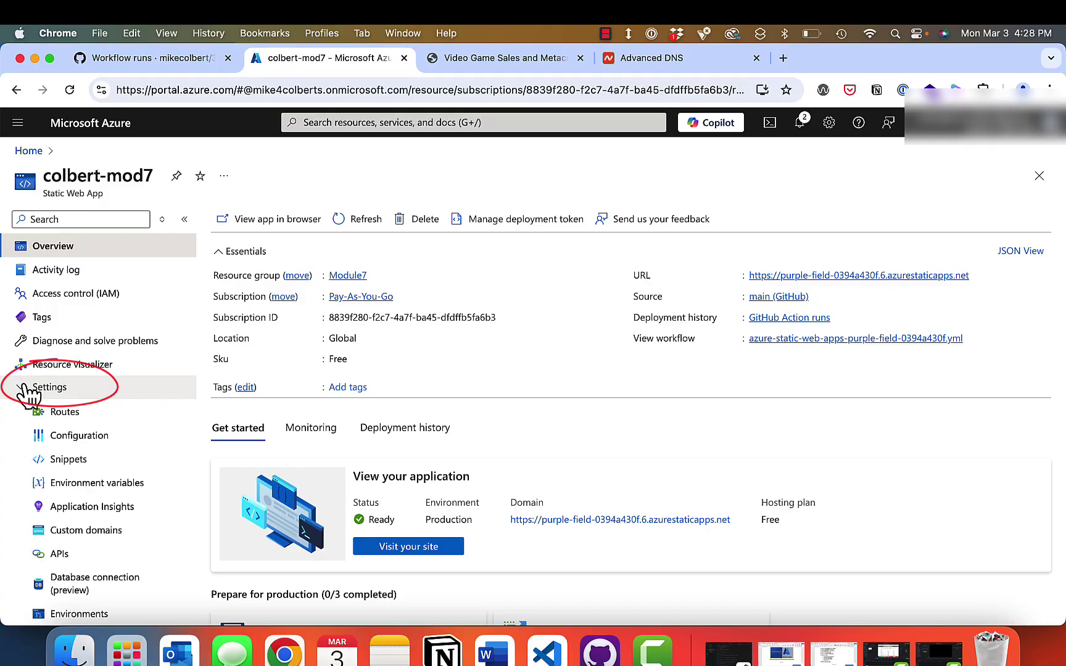
pyautogui.click(87, 529)
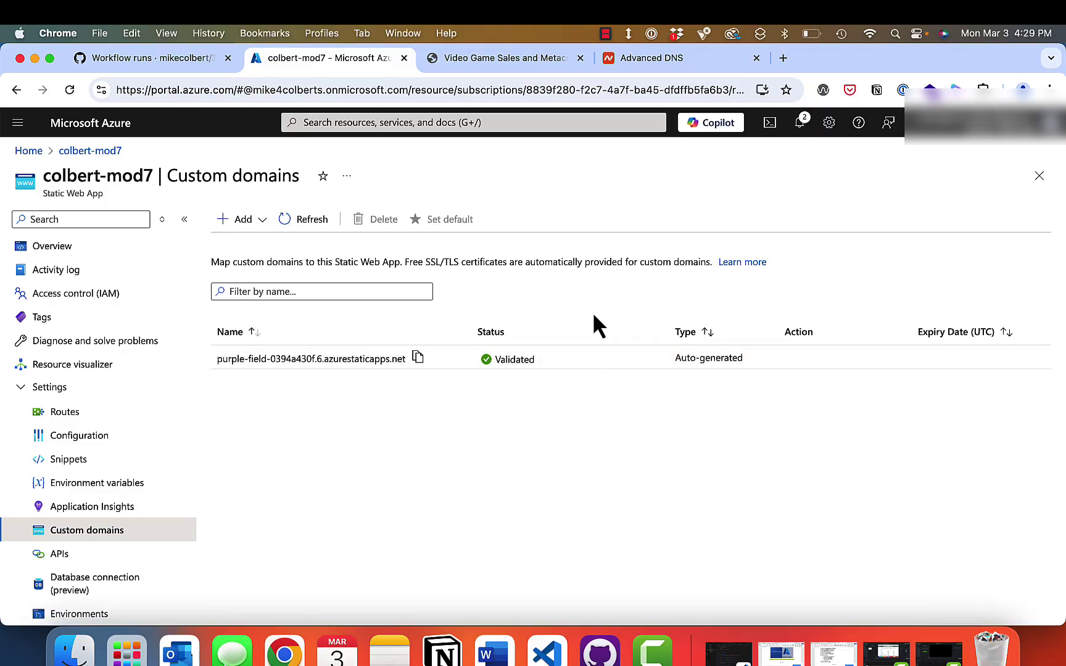
pyautogui.click(243, 221)
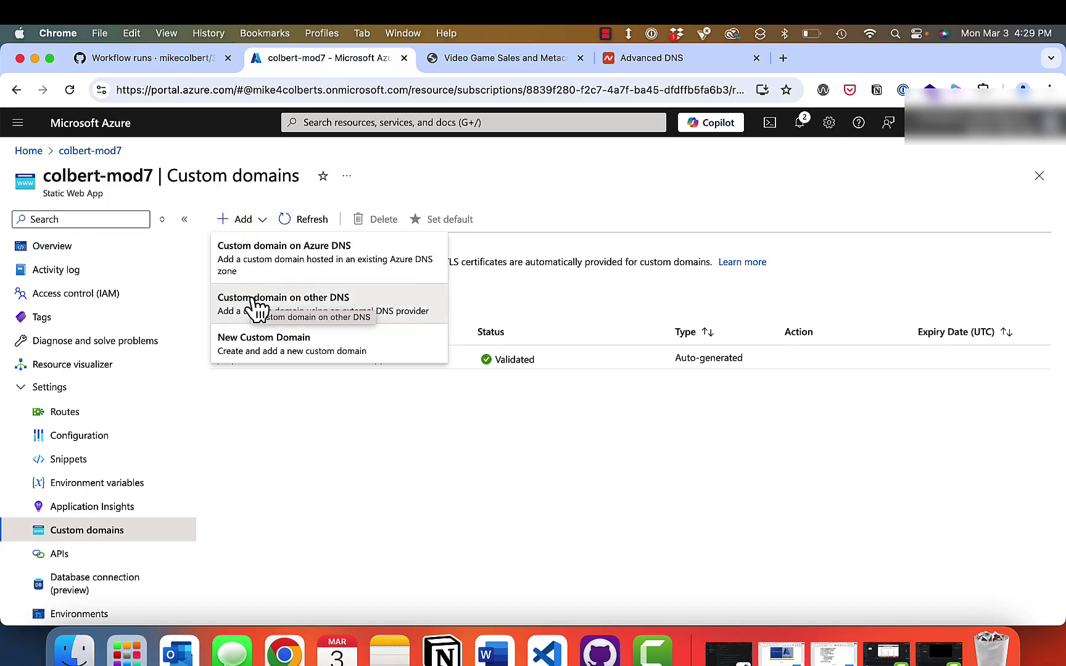
# Add mikecolbert.me as a custom domain on other DNS and copy its generated TXT code
pyautogui.click(256, 304)
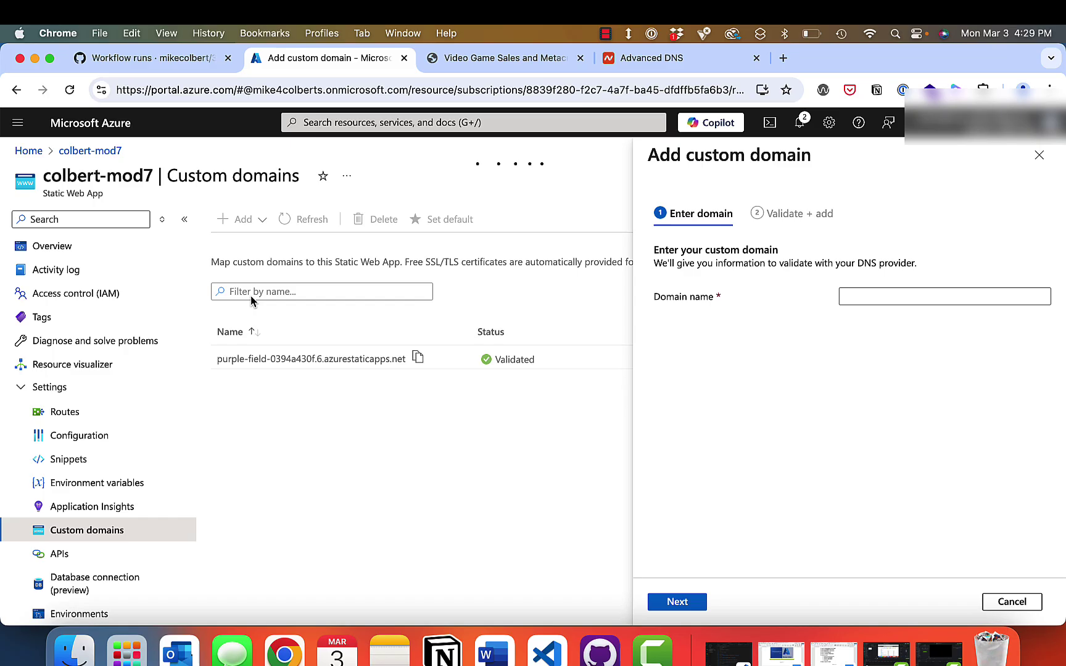
pyautogui.click(875, 298)
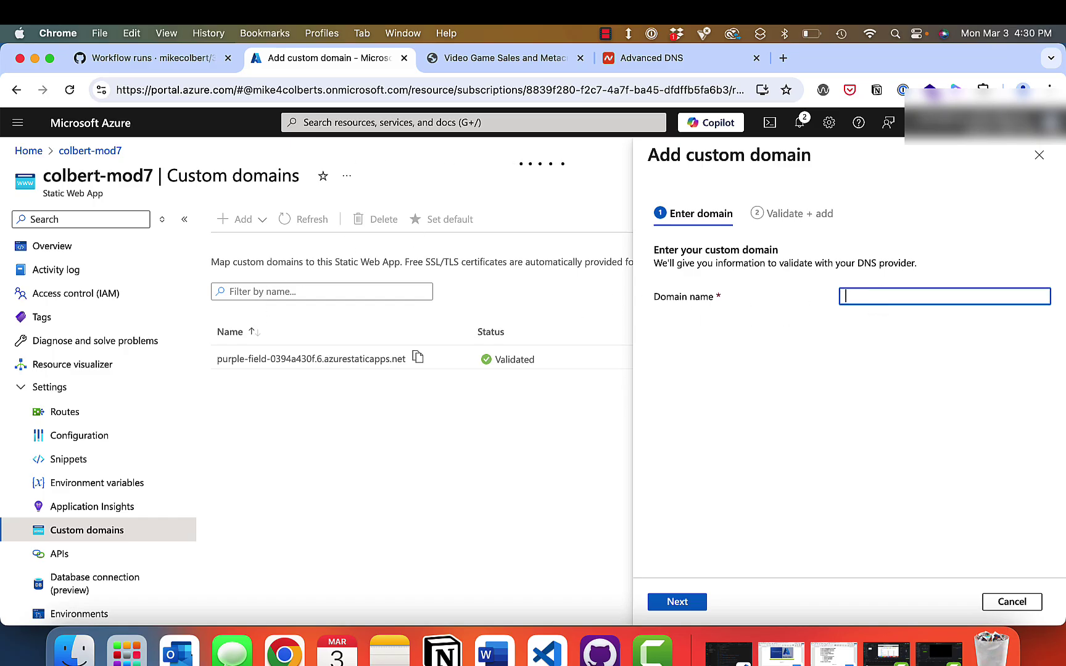
pyautogui.write('mikecolbert.')
pyautogui.write('me')
pyautogui.click(677, 601)
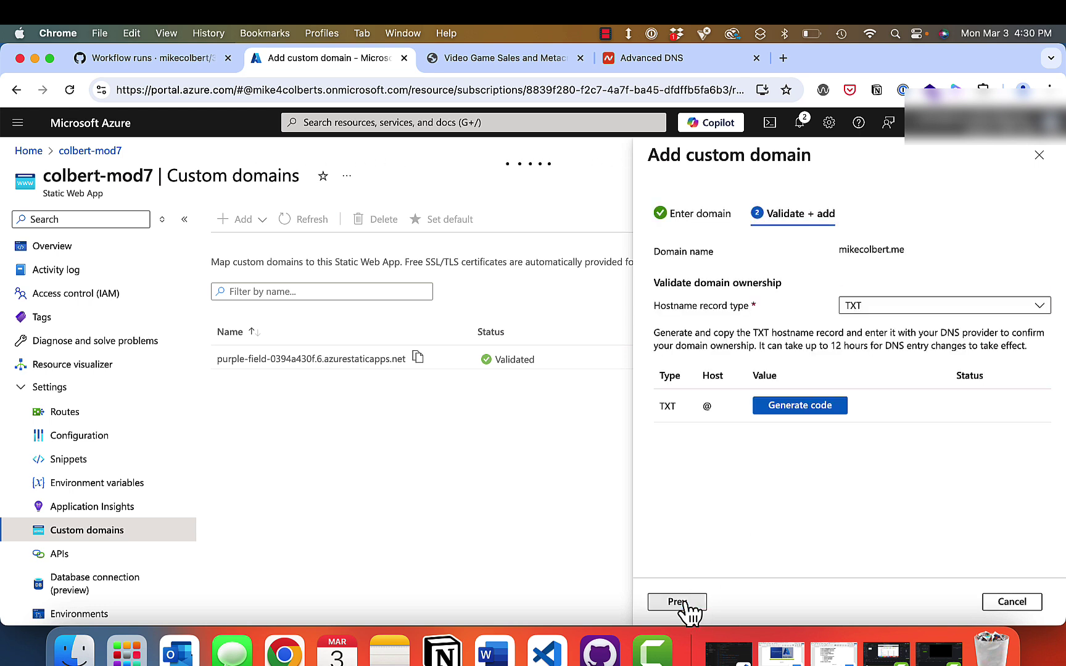
pyautogui.click(789, 409)
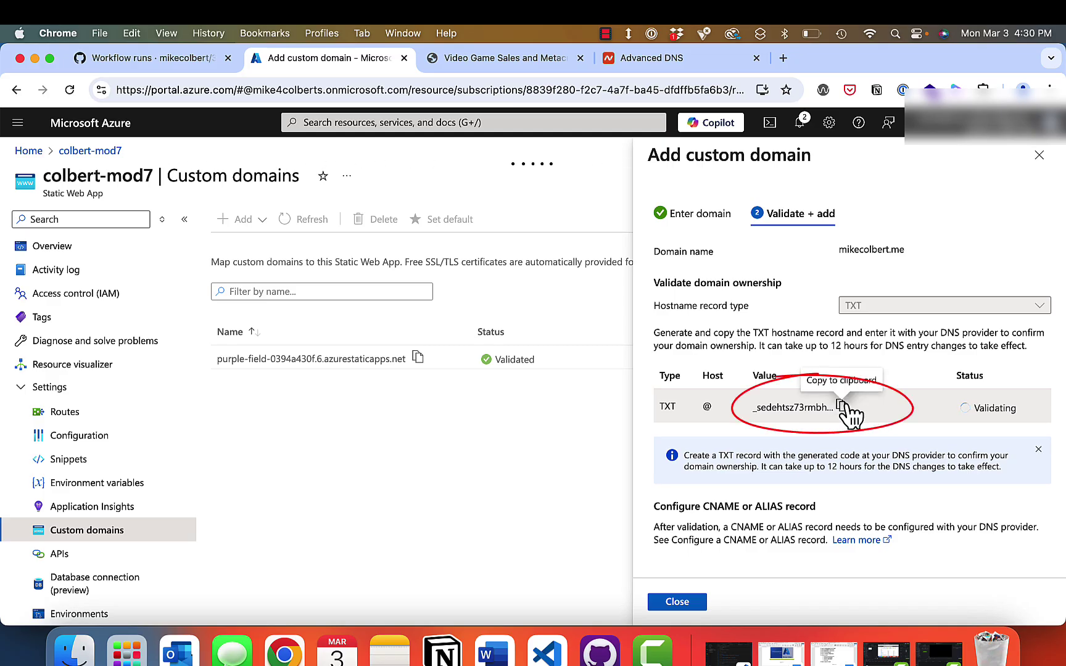
pyautogui.click(841, 406)
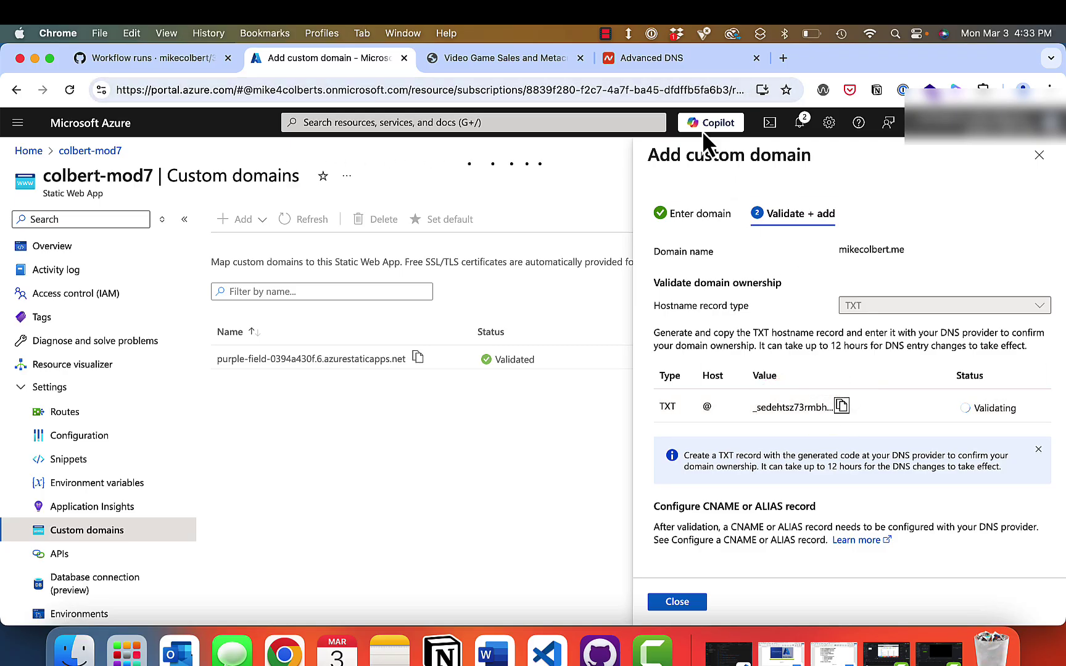
# Add a new TXT Record row to mikecolbert.me's Namecheap host records
pyautogui.click(674, 57)
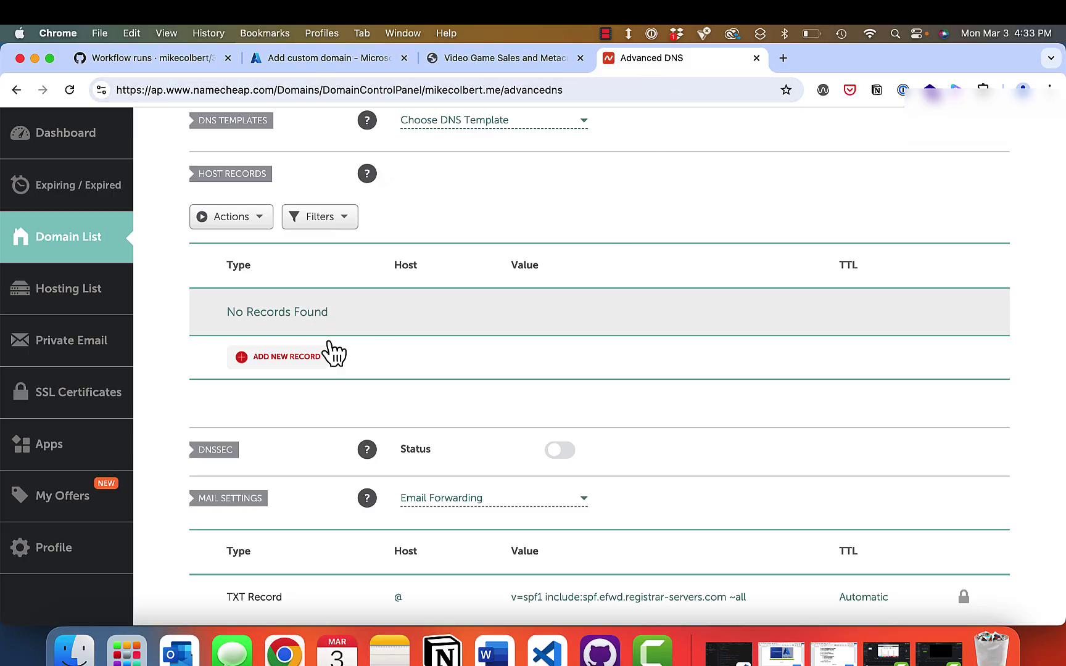
pyautogui.click(286, 356)
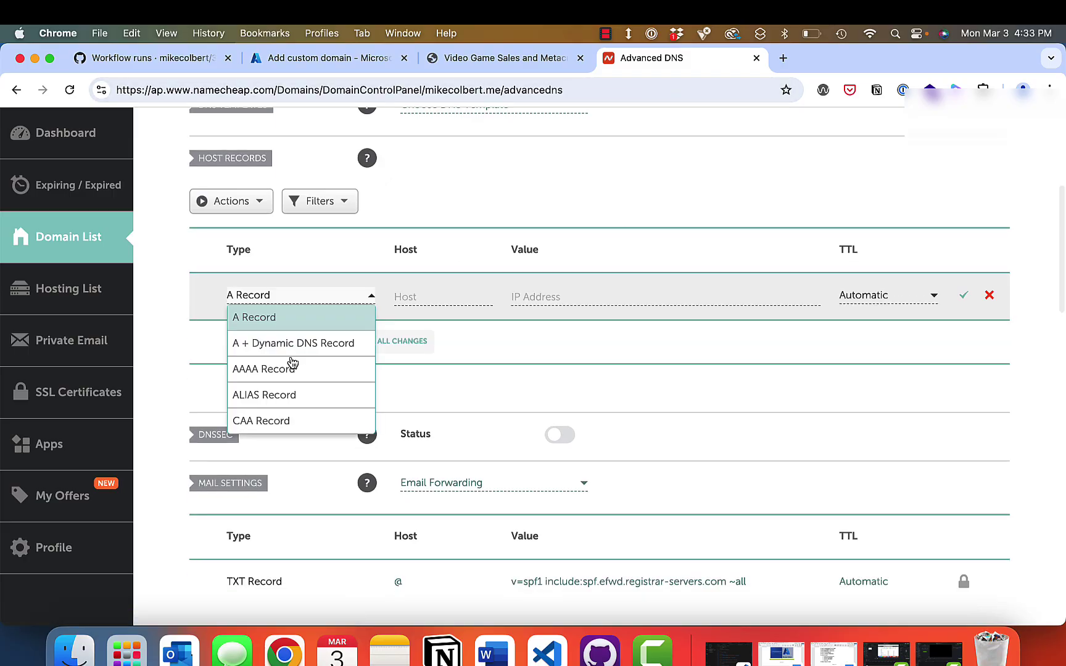
pyautogui.scroll(-5, 292, 363)
pyautogui.scroll(-1, 291, 363)
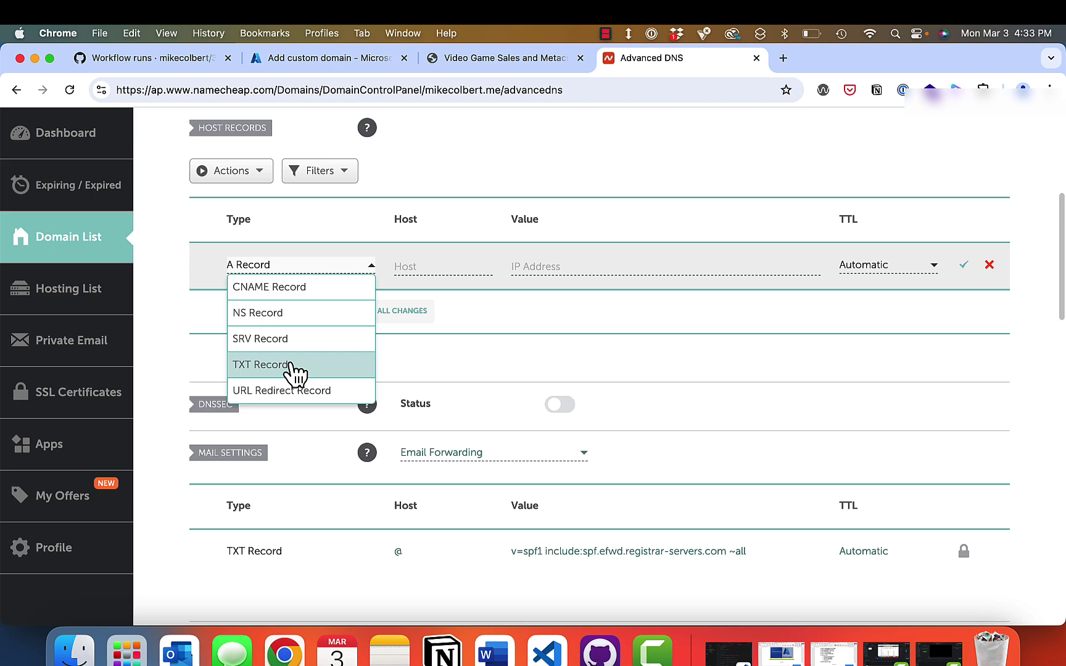
pyautogui.click(289, 366)
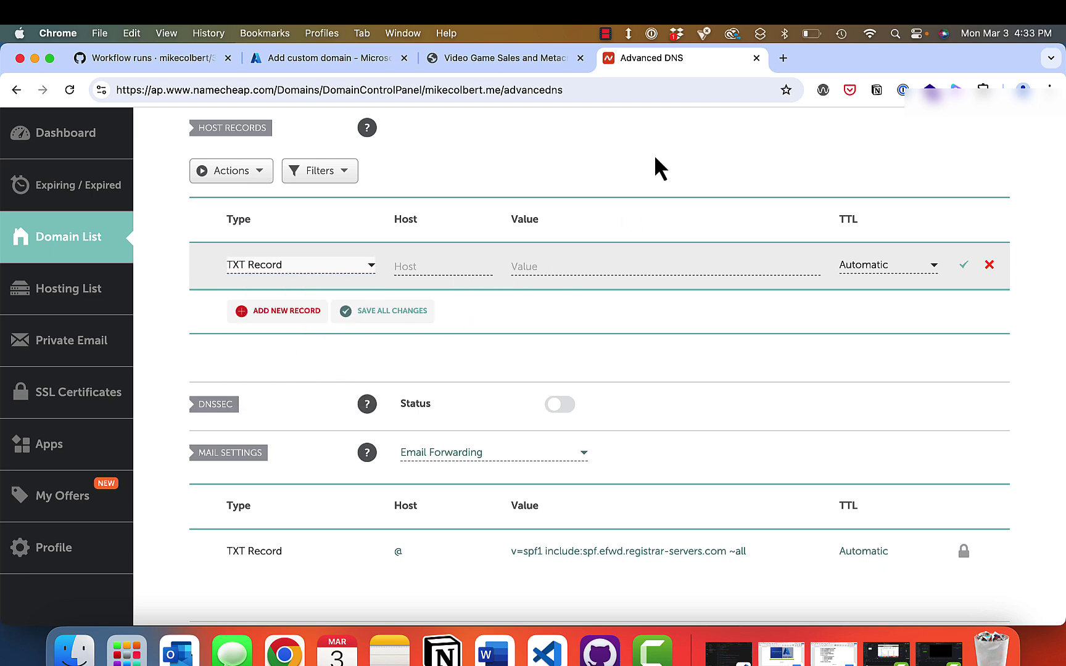
pyautogui.click(325, 58)
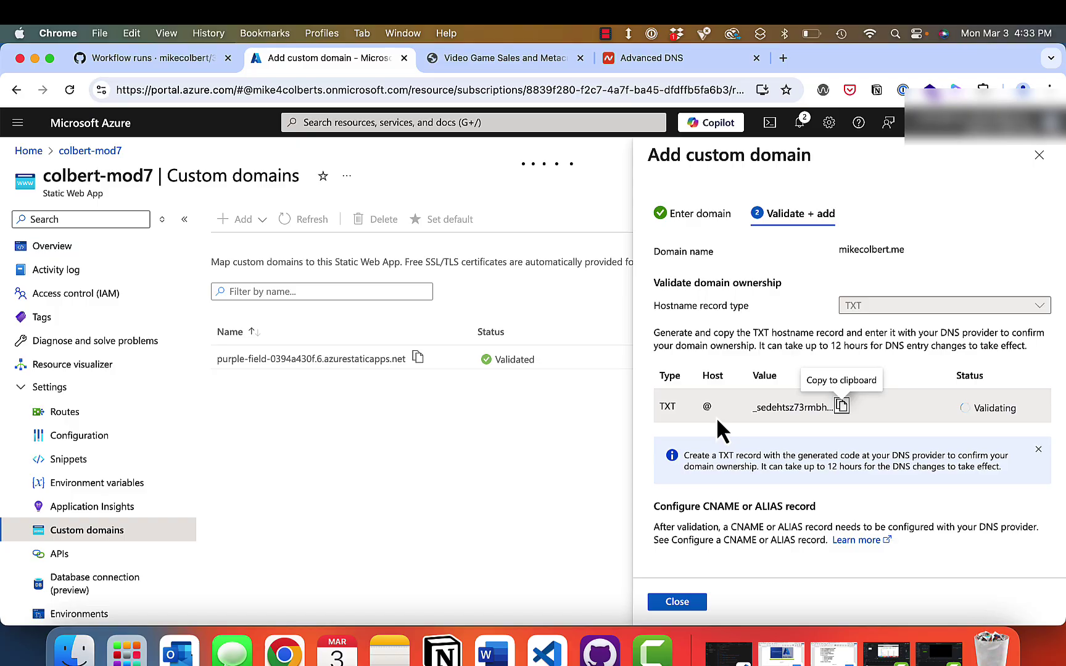
# Set the TXT record's host to @, paste the Azure code as value, and save
pyautogui.click(652, 58)
pyautogui.click(447, 267)
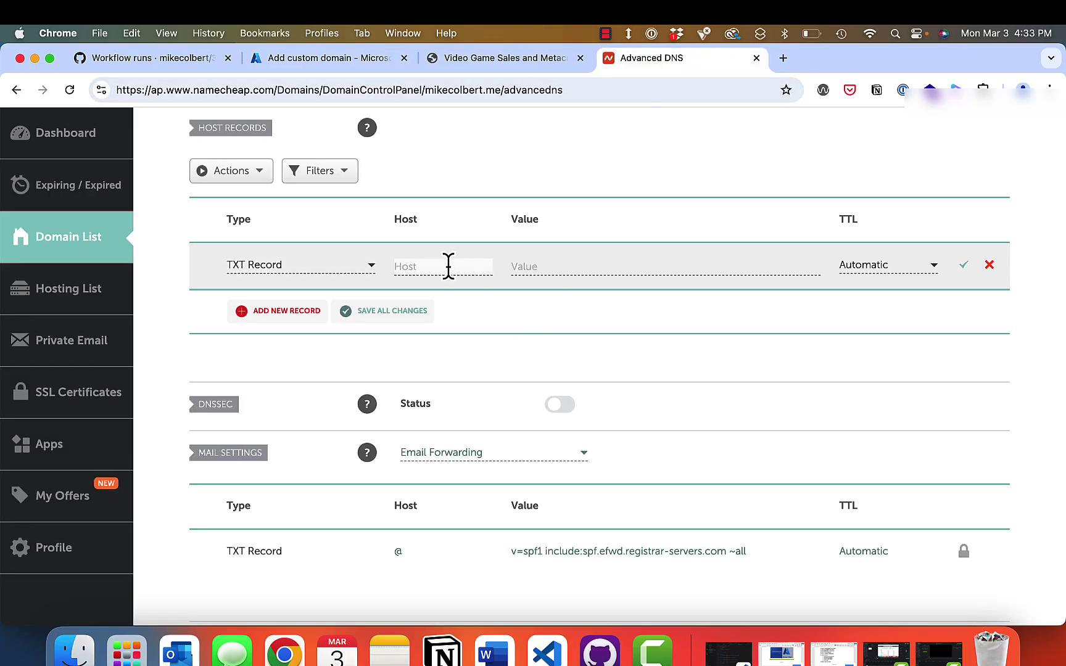
pyautogui.write('@')
pyautogui.click(528, 267)
pyautogui.press('super+v')
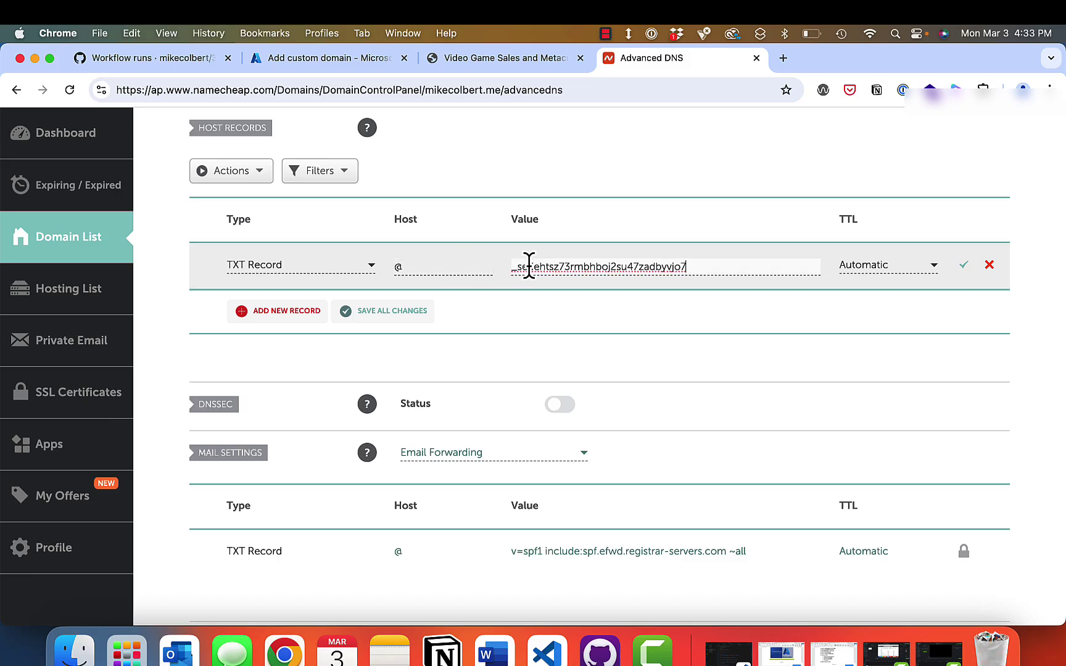
pyautogui.click(965, 267)
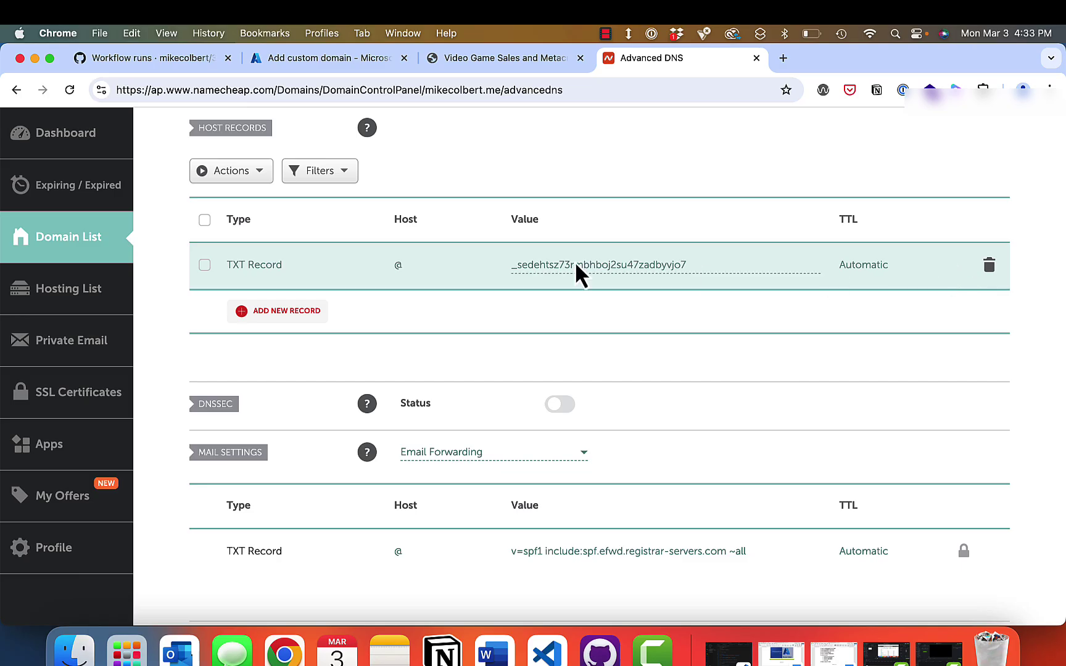
pyautogui.scroll(2, 704, 476)
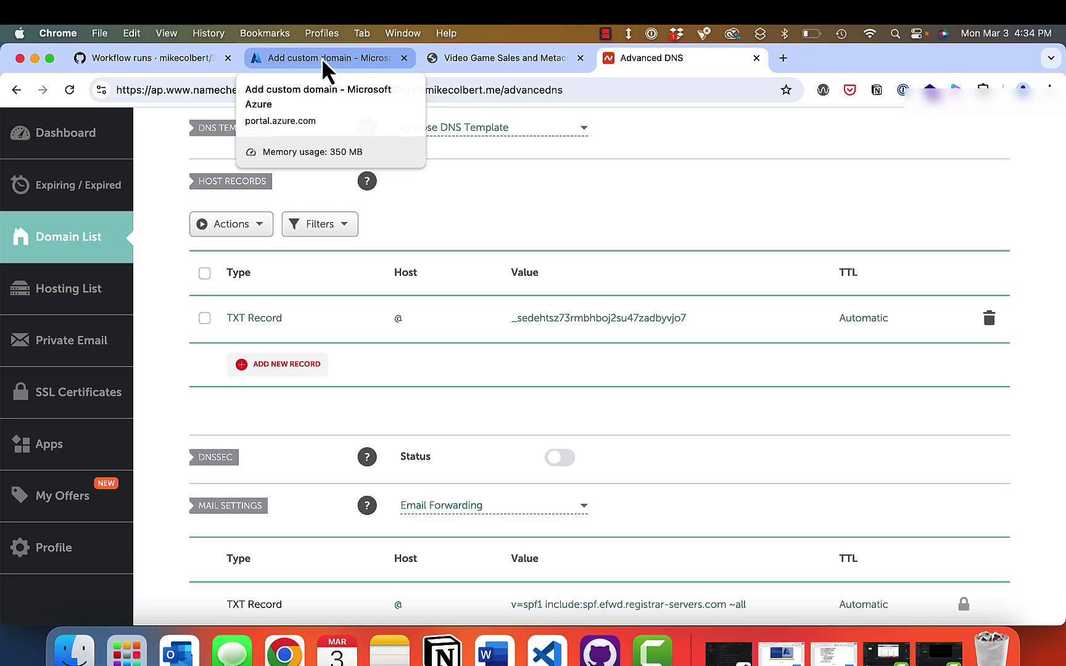
# Close the Add custom domain pane and copy the purple-field azurestaticapps.net hostname
pyautogui.click(322, 58)
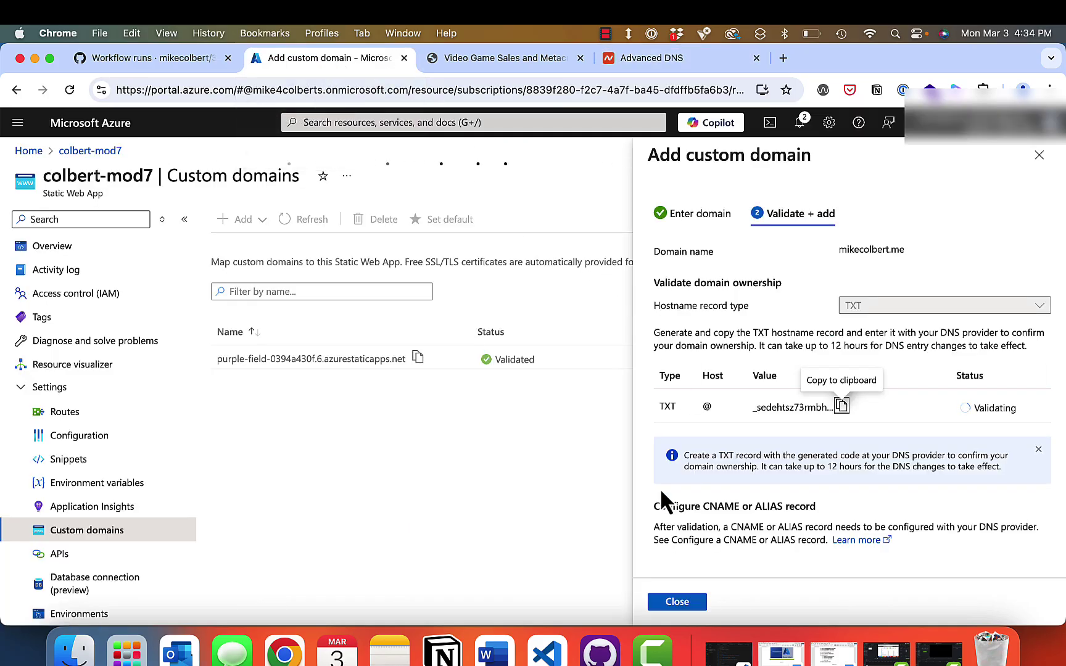
pyautogui.click(678, 601)
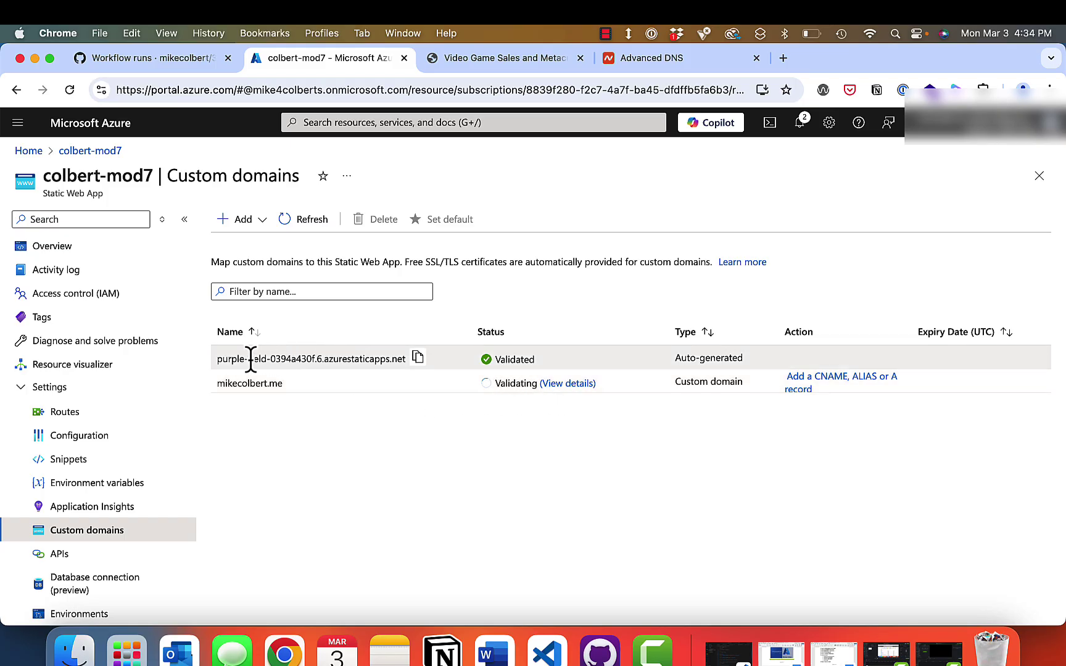
pyautogui.click(419, 359)
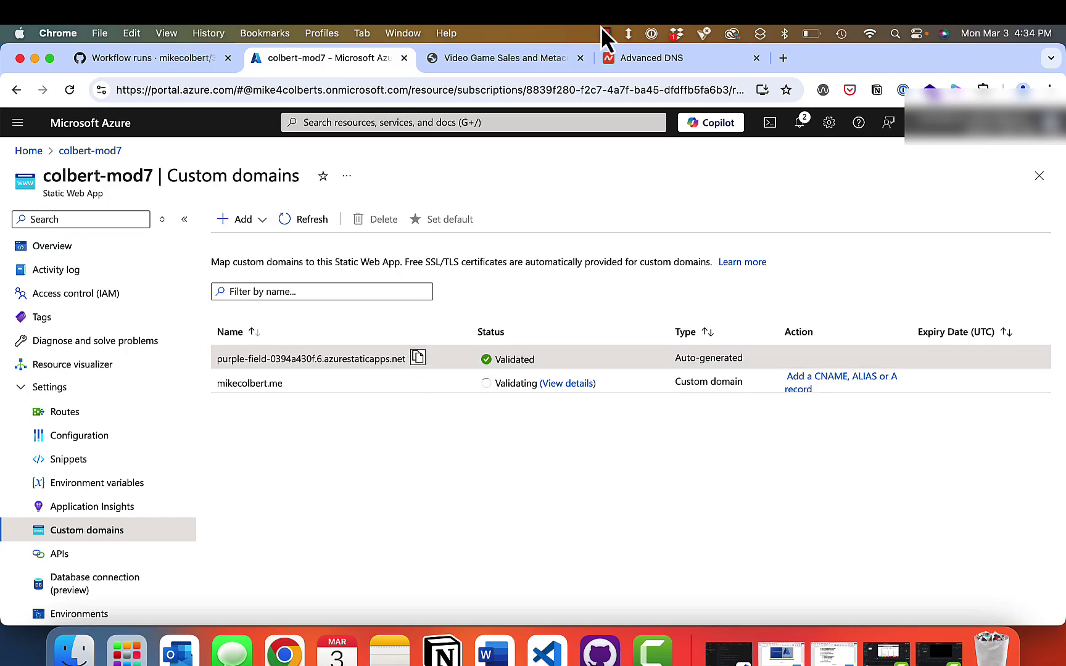
# Save an ALIAS record @ targeting purple-field-0394a430f.6.azurestaticapps.net, then close the Namecheap tab
pyautogui.click(647, 64)
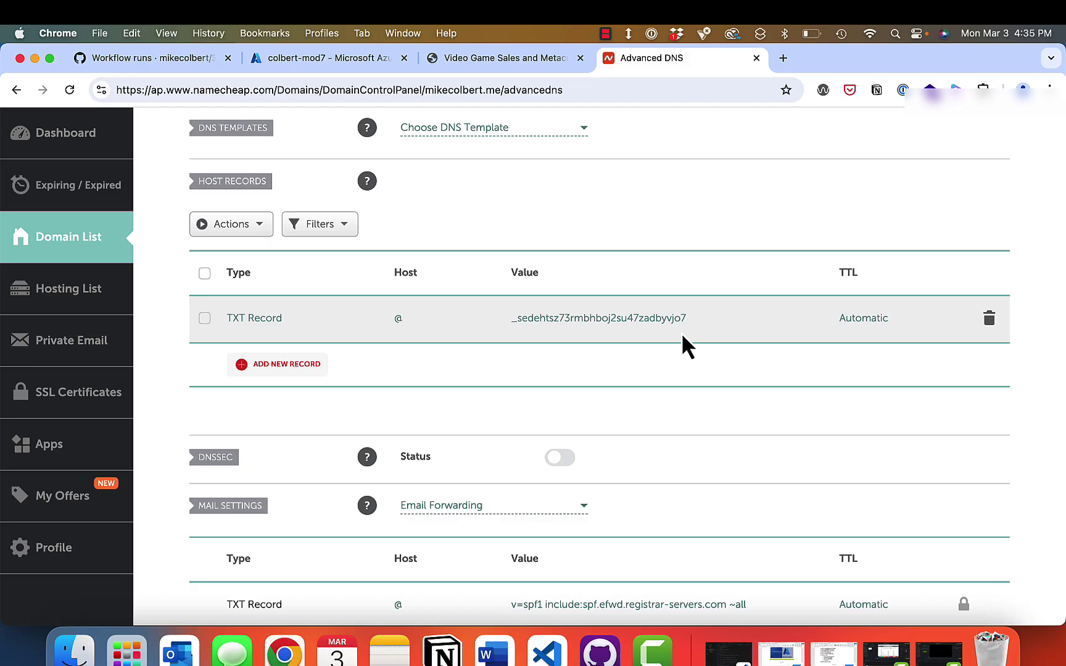
pyautogui.click(285, 364)
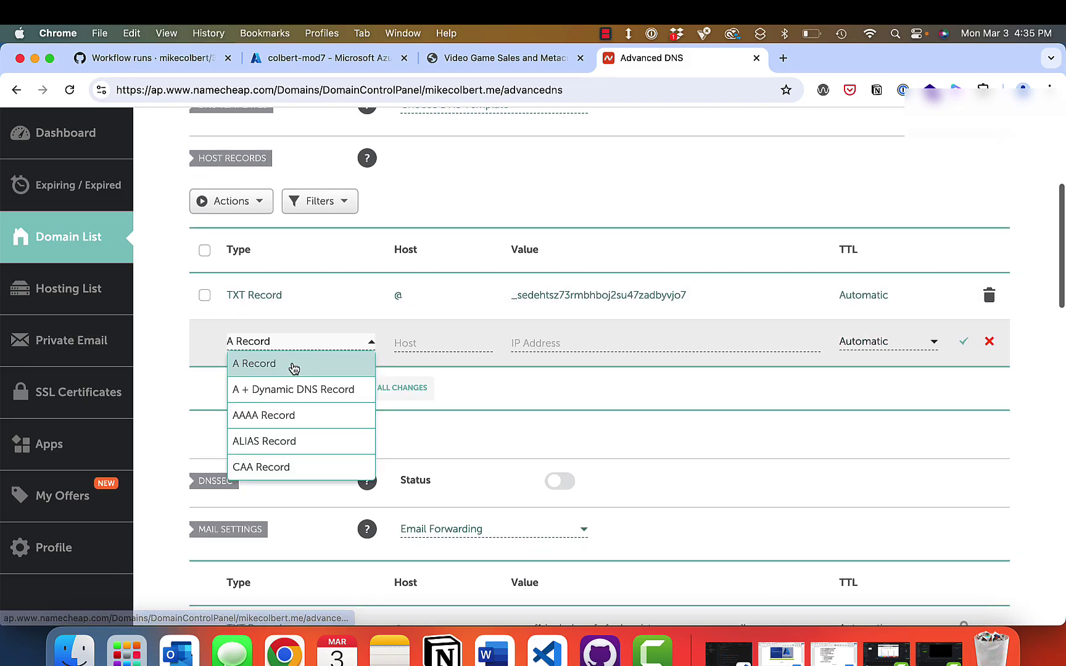
pyautogui.click(296, 439)
pyautogui.click(411, 342)
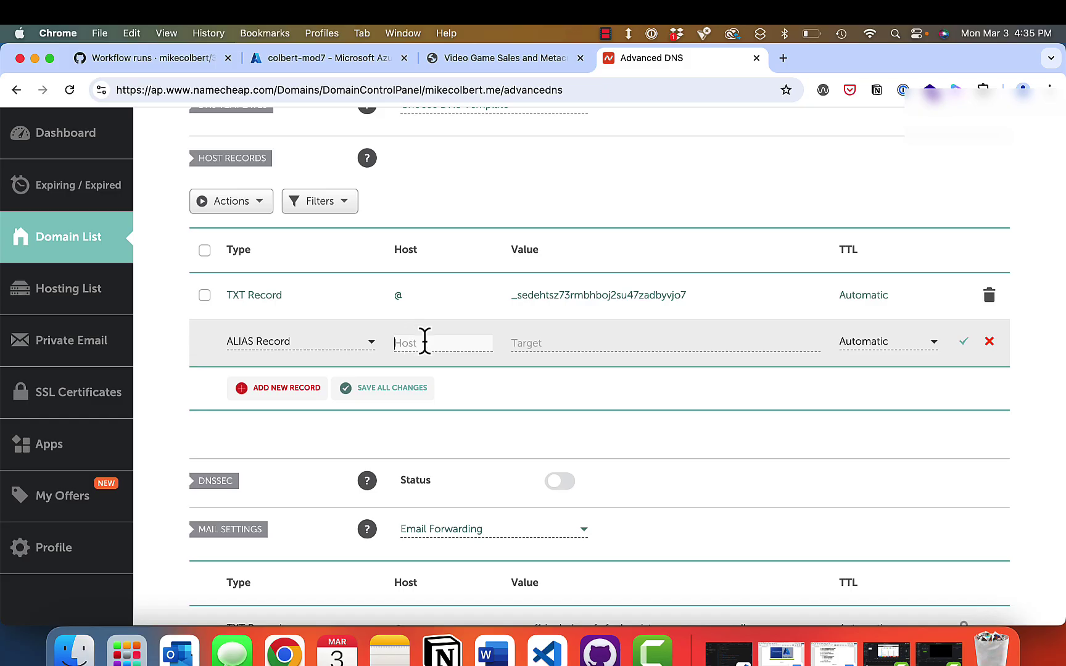
pyautogui.write('@')
pyautogui.click(527, 341)
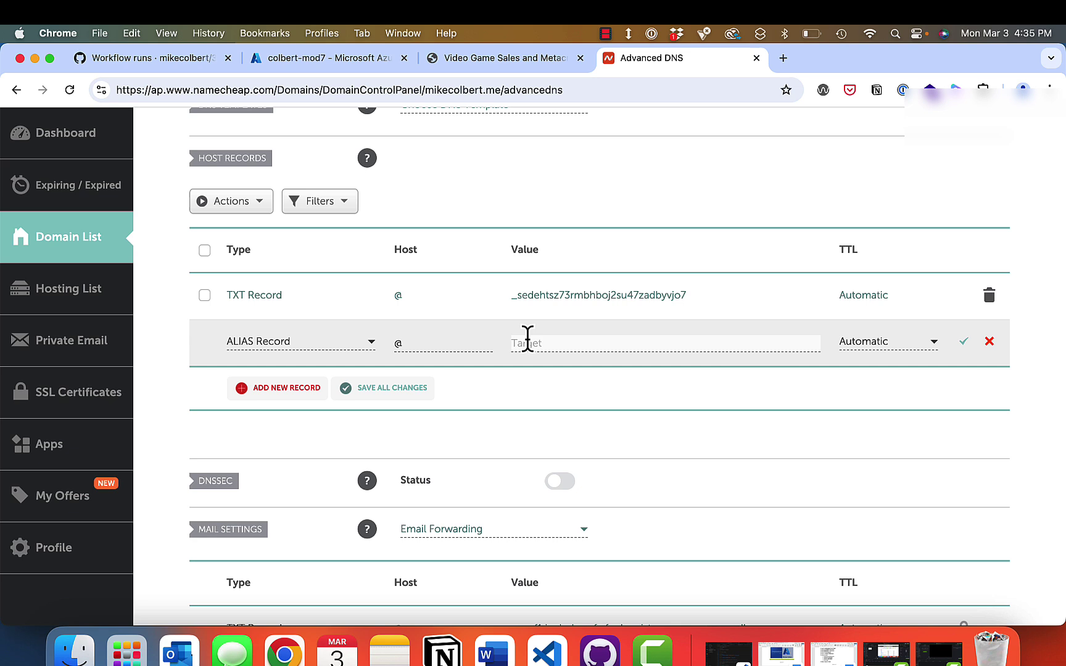
pyautogui.press('super+v')
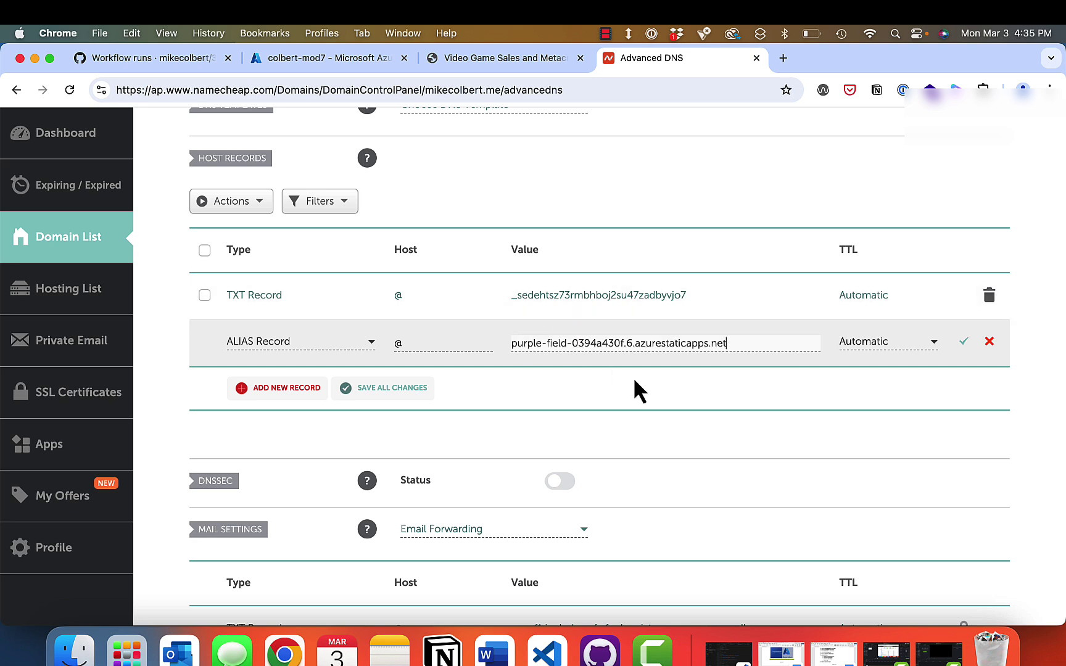
pyautogui.click(965, 341)
pyautogui.press('super+w')
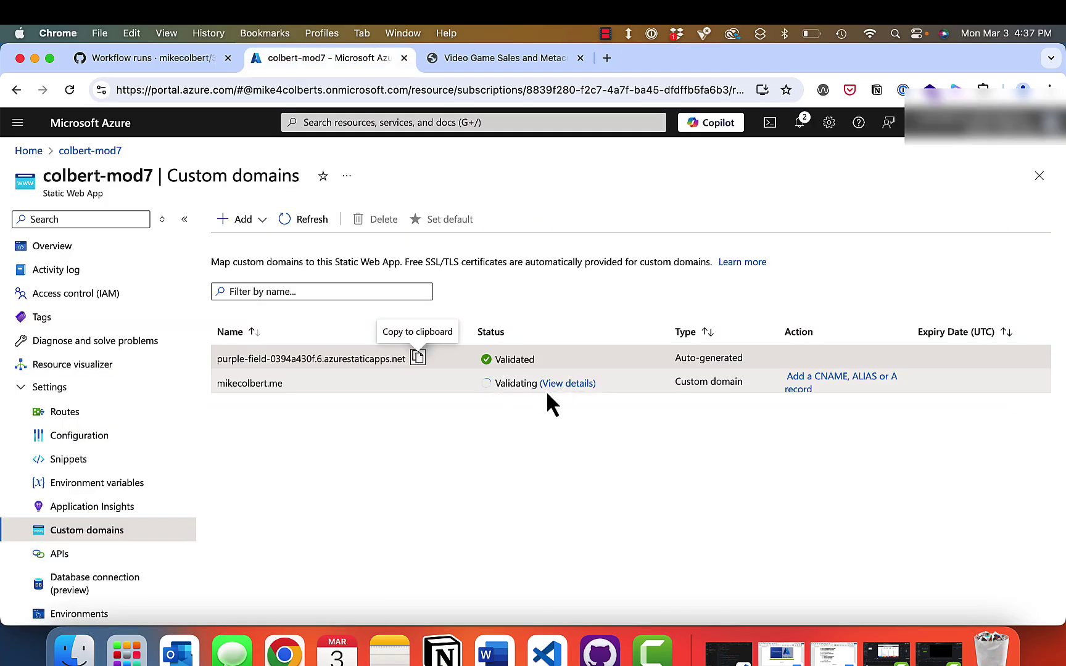
# Open mikecolbert.me's validation details in Azure, then close the details pane
pyautogui.click(566, 384)
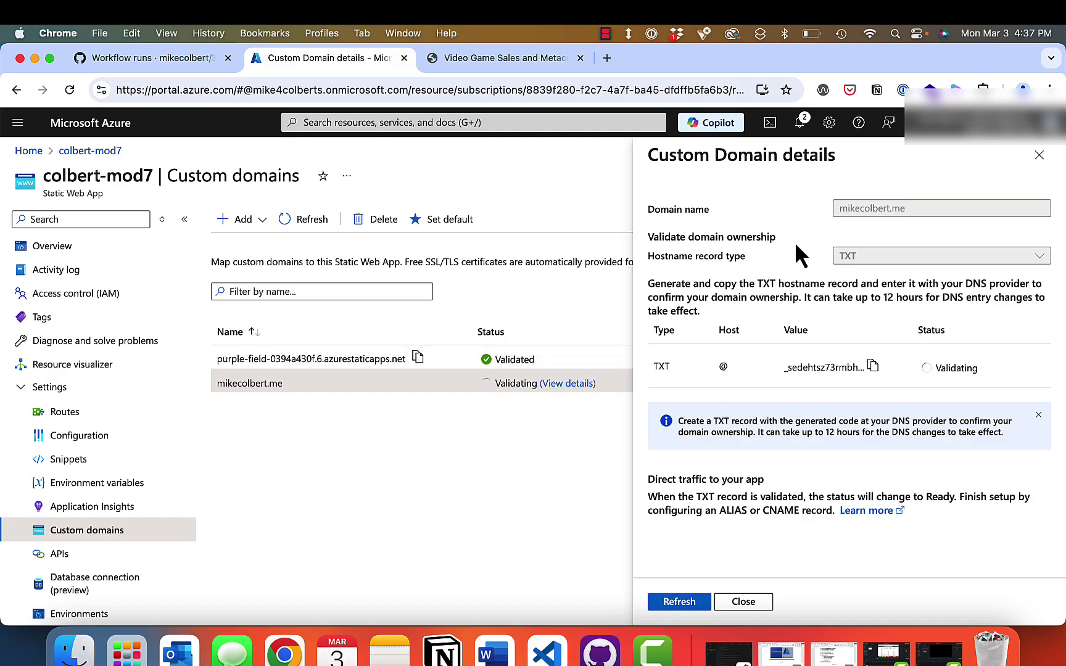
pyautogui.click(1039, 157)
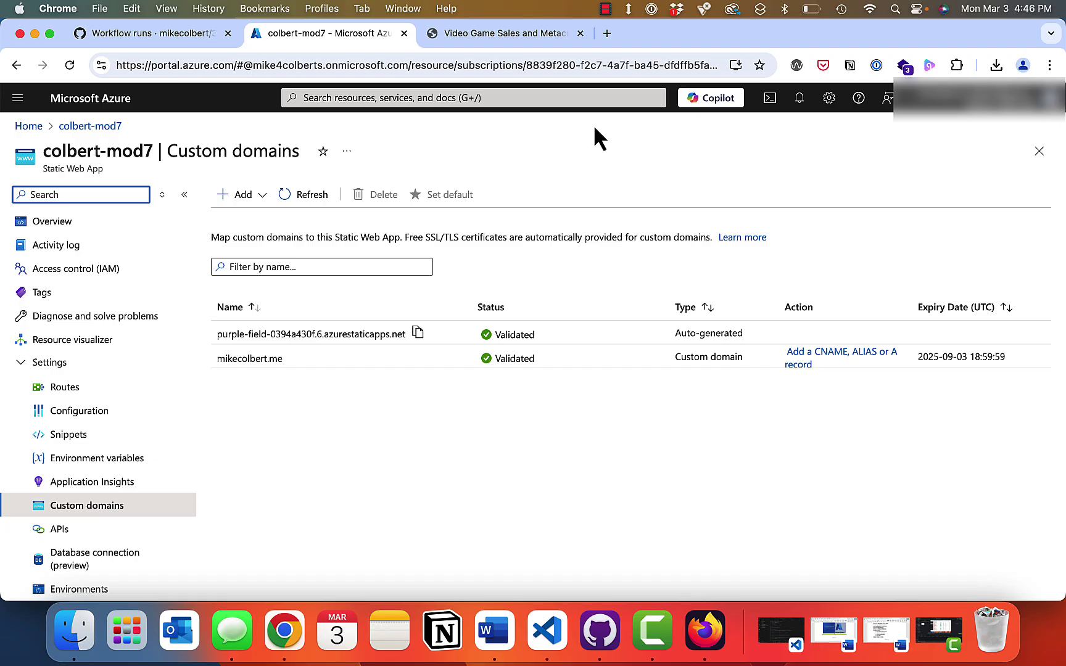
# Visit mikecolbert.me in a new tab, then reopen it in a new Incognito window
pyautogui.click(582, 35)
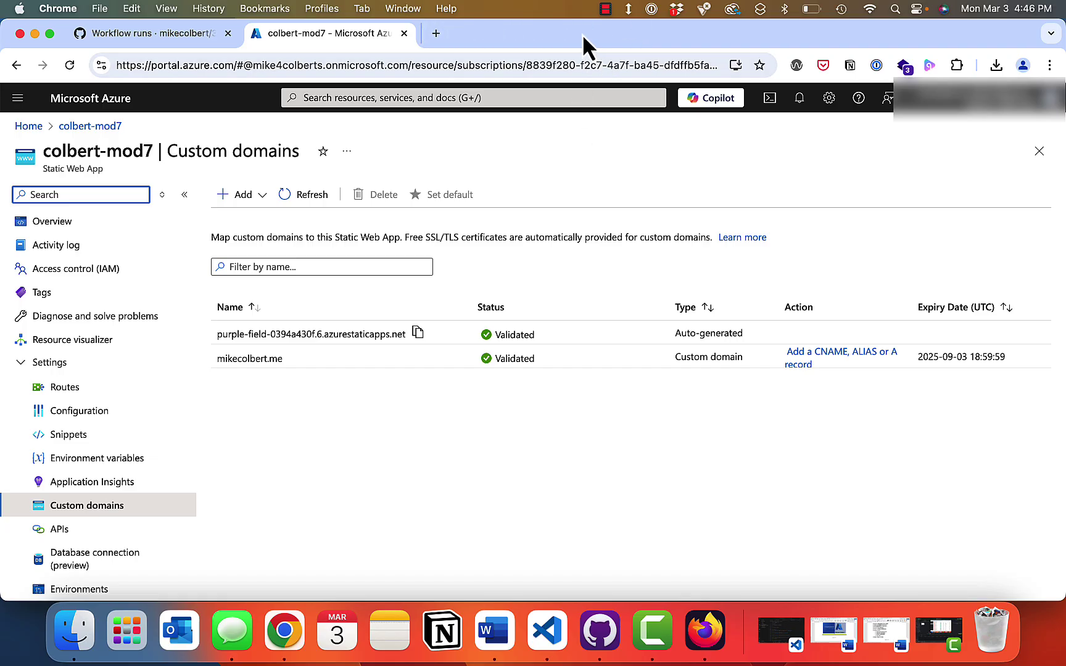
pyautogui.click(432, 31)
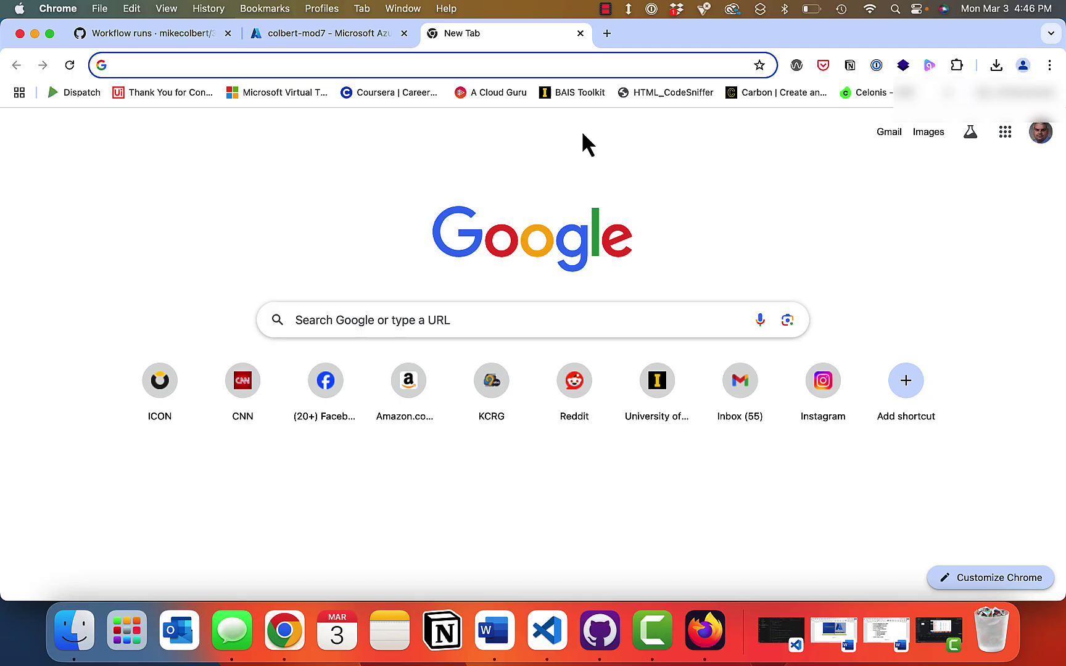
pyautogui.write('mikec')
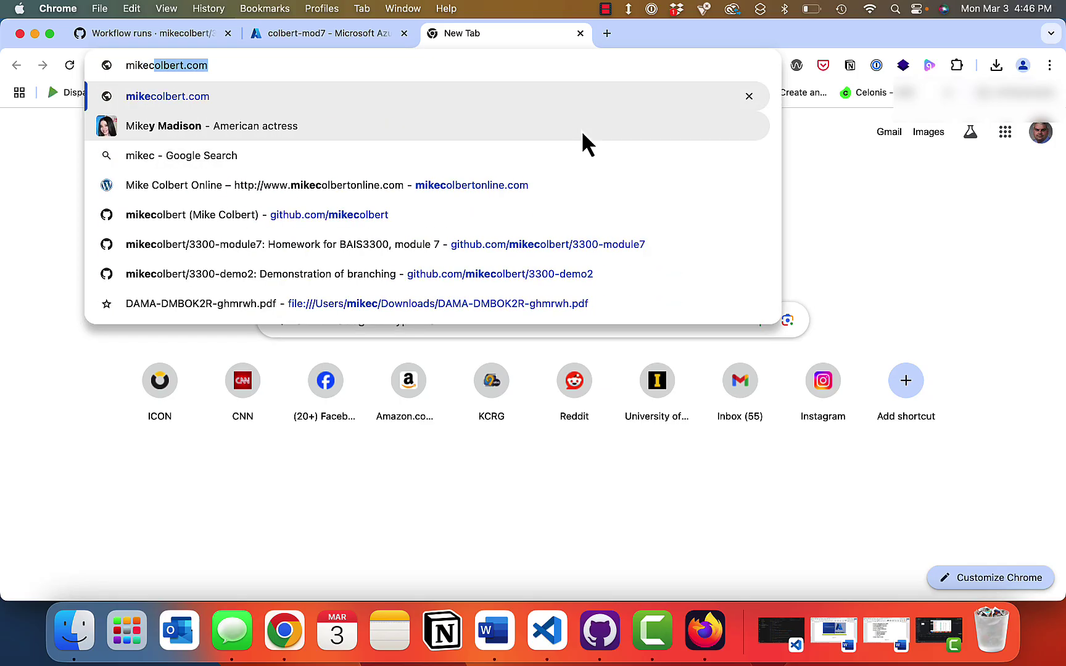
pyautogui.write('olbert.me')
pyautogui.press('Return')
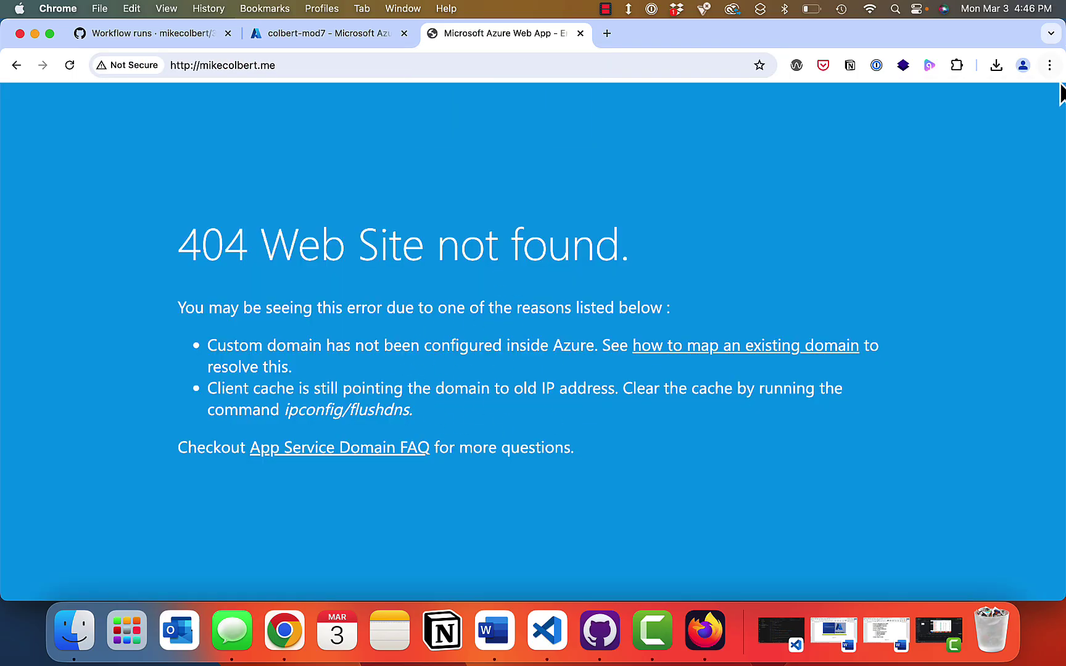
pyautogui.click(1048, 64)
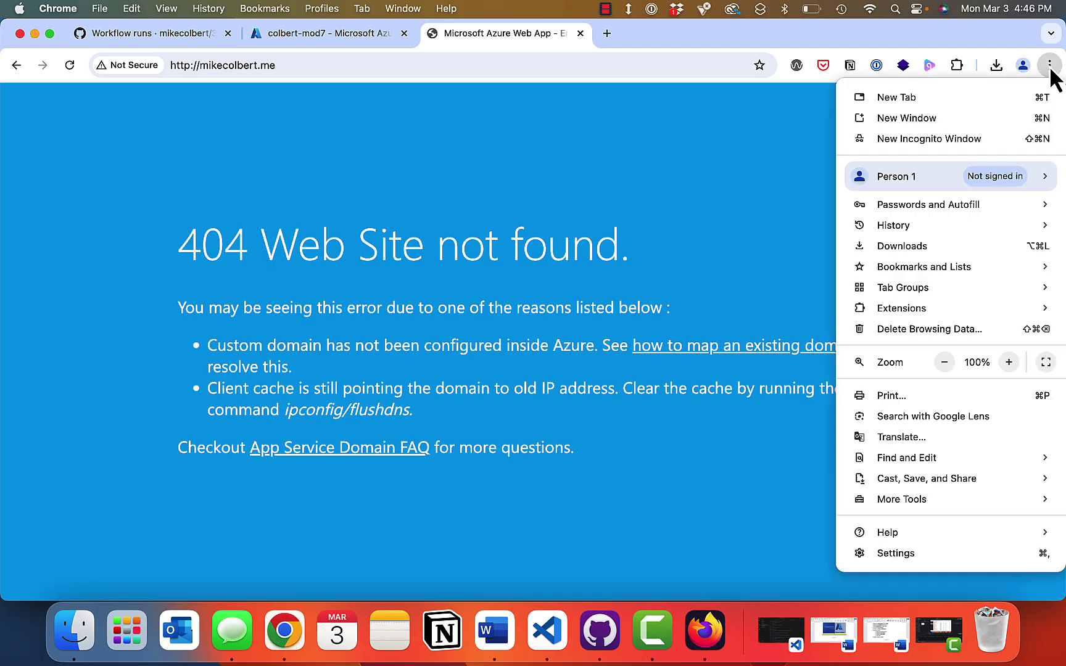
pyautogui.click(929, 138)
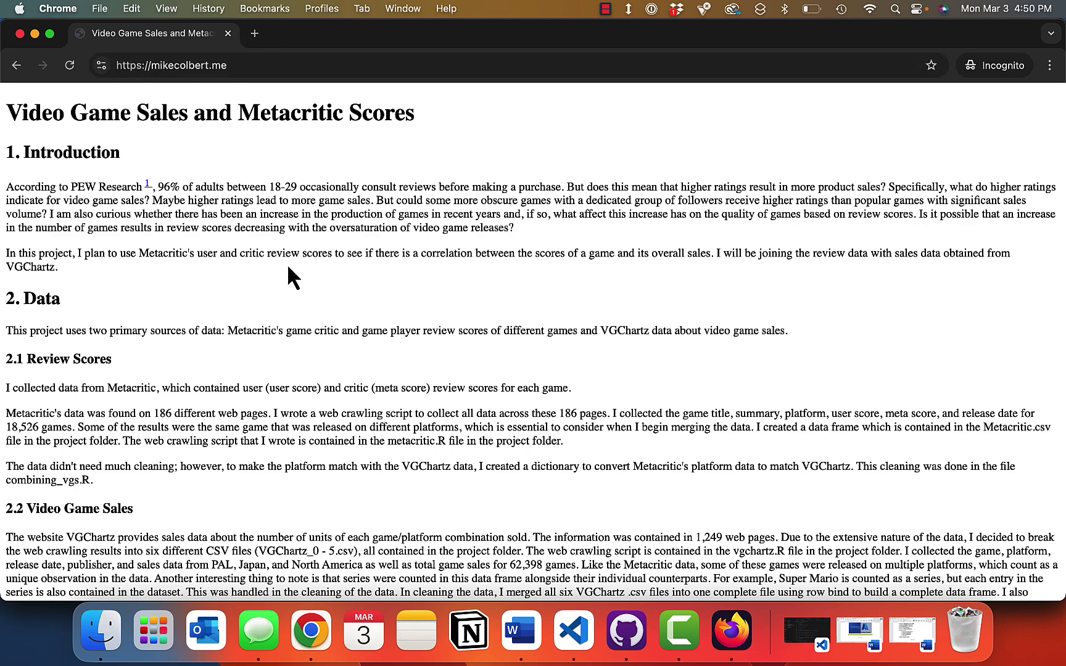
pyautogui.scroll(-5, 349, 301)
pyautogui.scroll(-5, 349, 300)
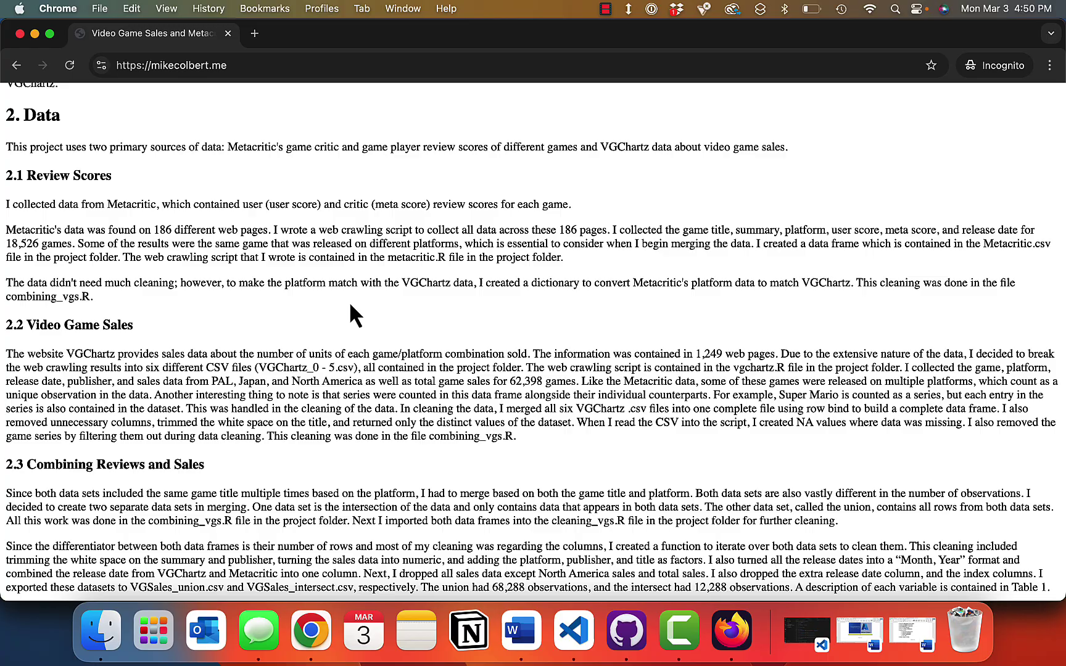
pyautogui.scroll(-5, 349, 300)
pyautogui.scroll(-5, 349, 301)
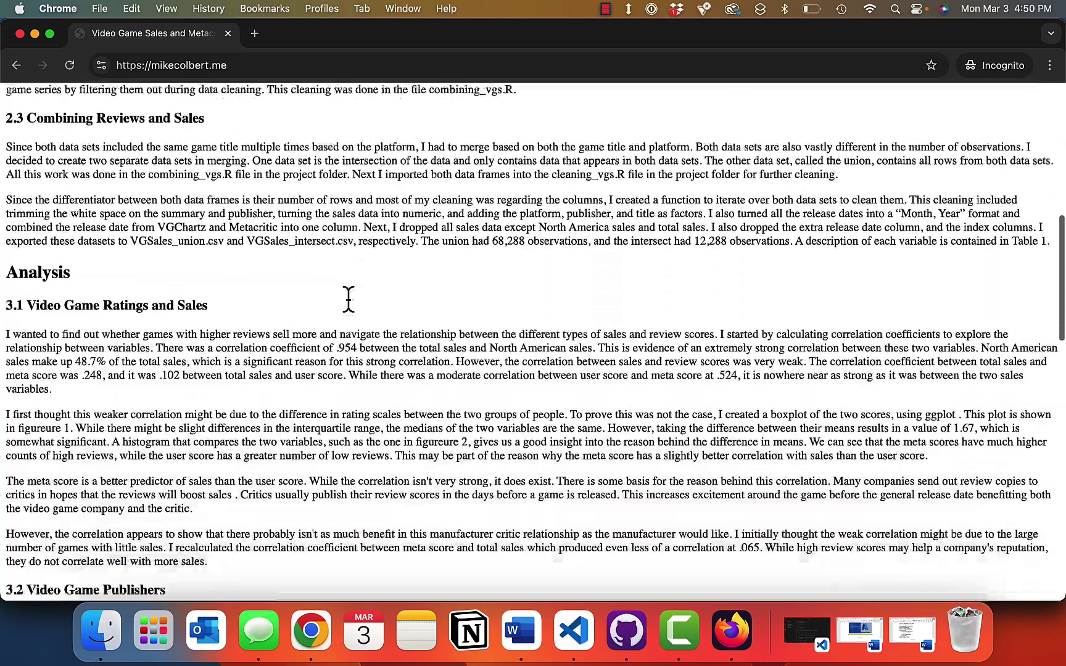
pyautogui.scroll(-5, 349, 301)
pyautogui.scroll(-5, 348, 301)
pyautogui.scroll(-10, 349, 301)
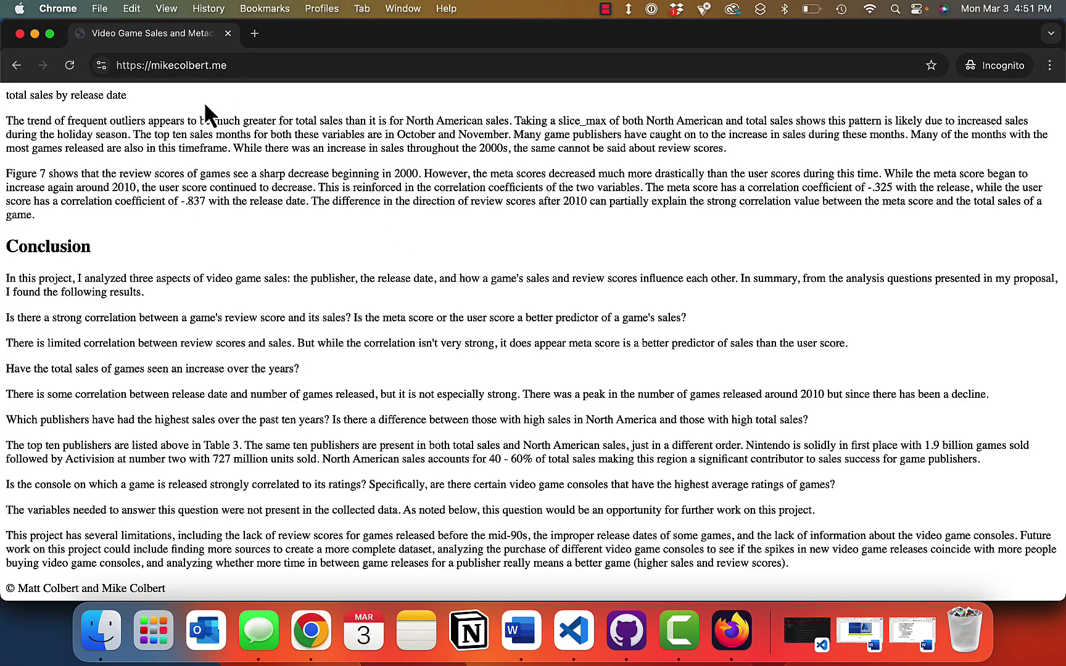
pyautogui.scroll(15, 251, 257)
pyautogui.scroll(-1, 252, 257)
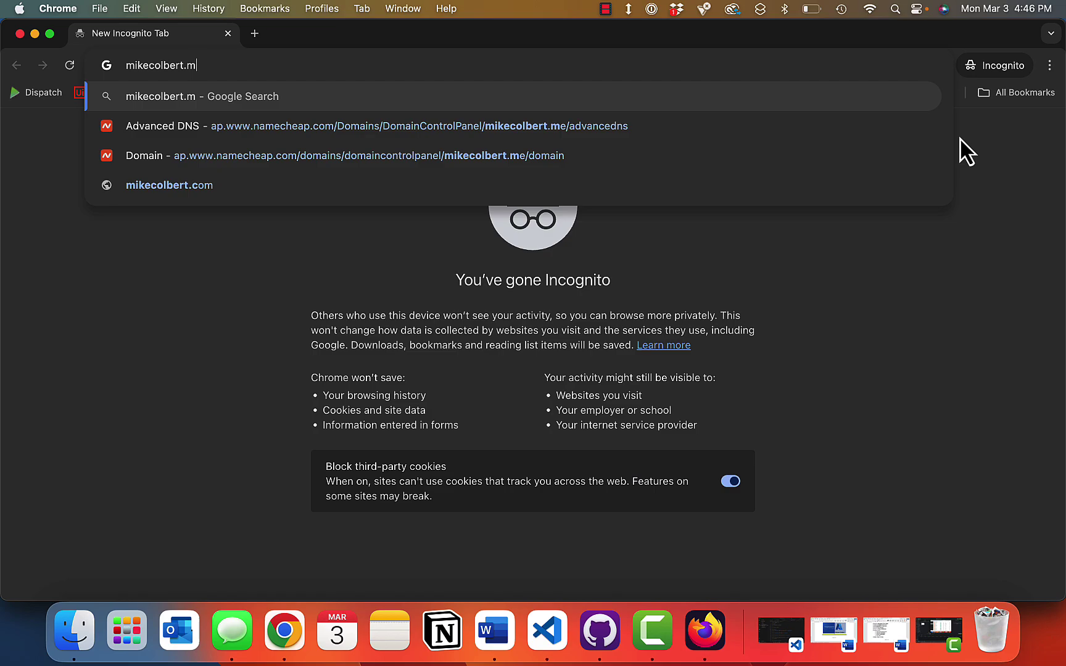
pyautogui.write('e')
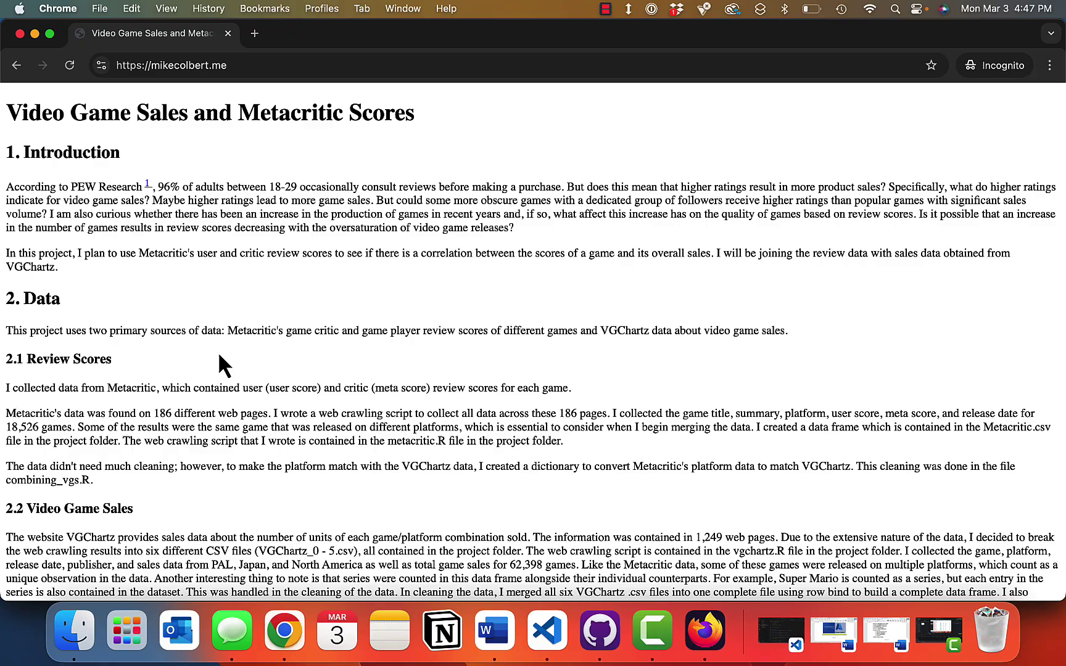
pyautogui.scroll(-5, 380, 474)
pyautogui.scroll(-5, 380, 475)
pyautogui.scroll(-5, 379, 474)
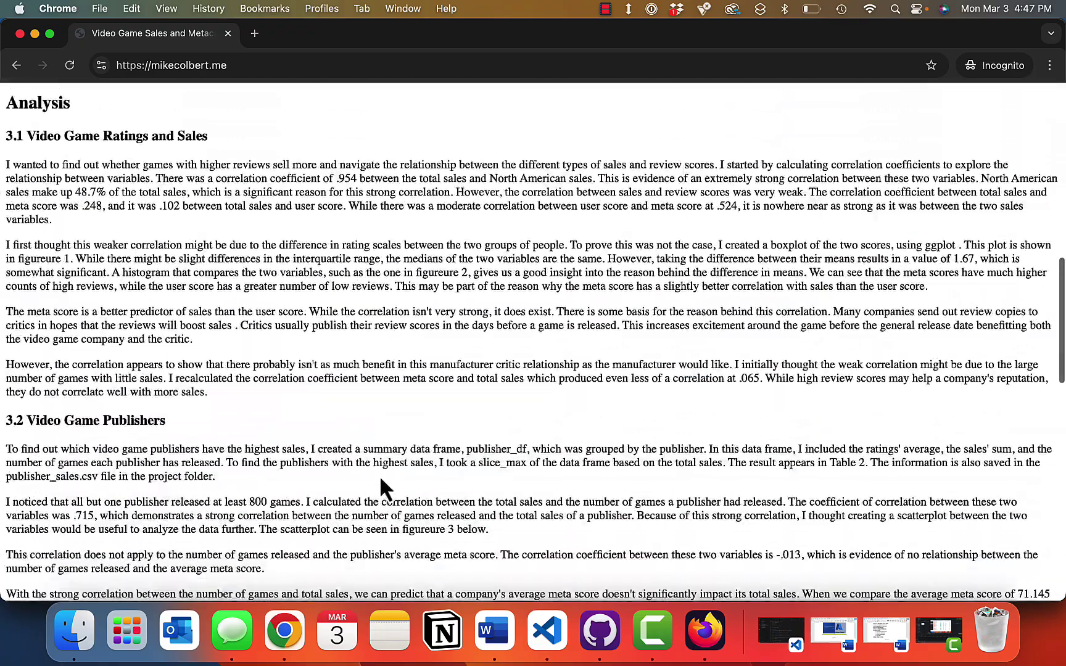
pyautogui.scroll(-5, 380, 474)
pyautogui.scroll(-3, 380, 475)
pyautogui.scroll(-2, 379, 474)
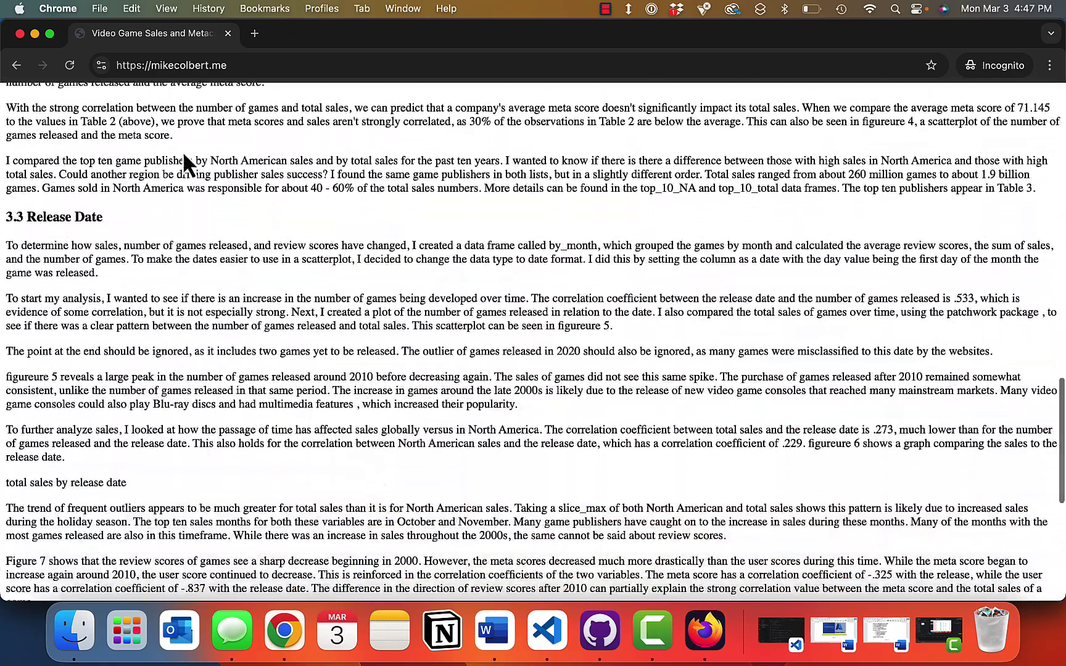